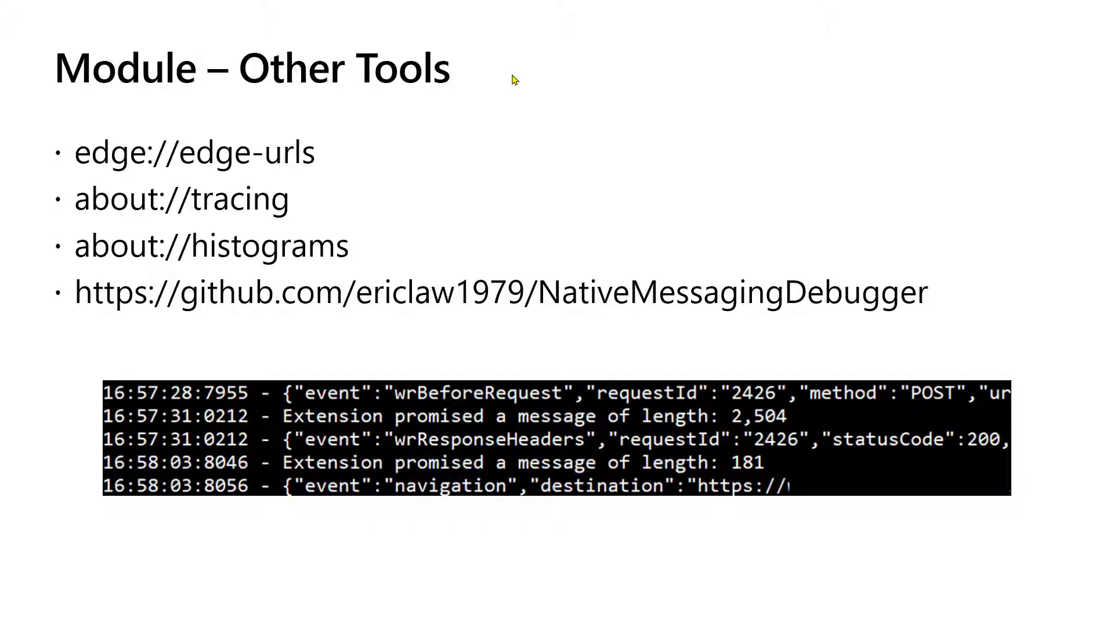
# Launch Edge from the Start menu and load edge://edge-urls in the address bar.
pyautogui.press('super')
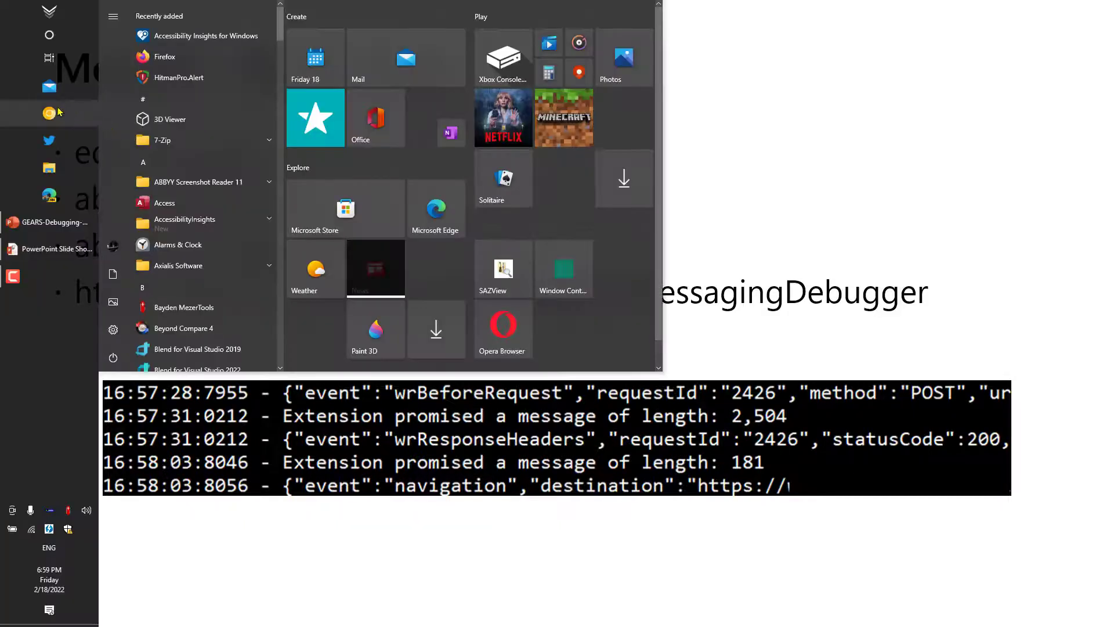
pyautogui.press('super')
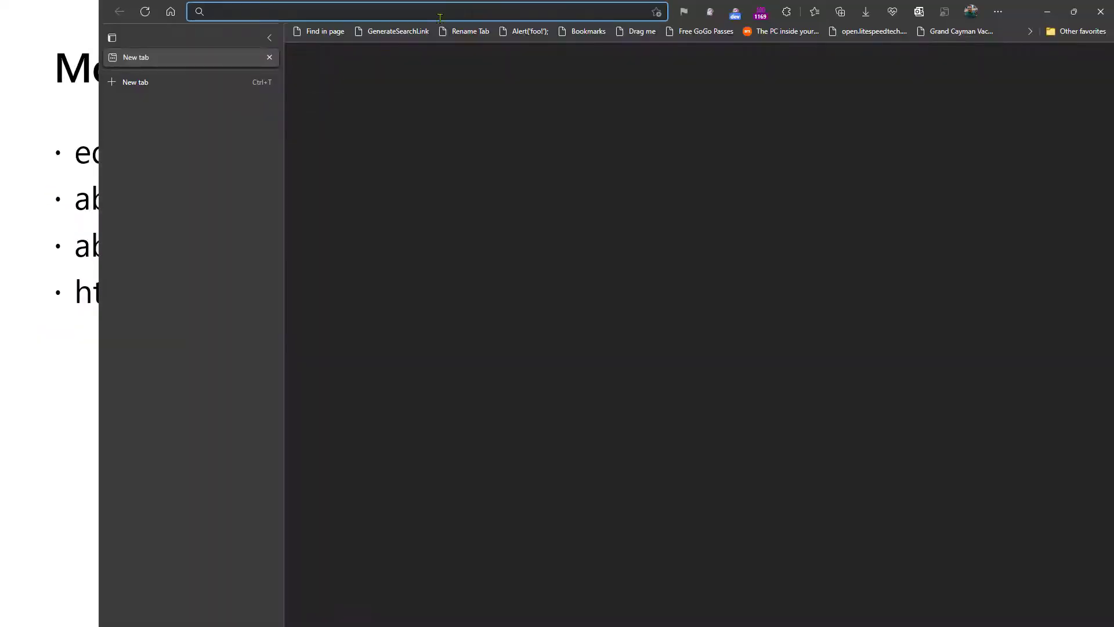
pyautogui.write('edge')
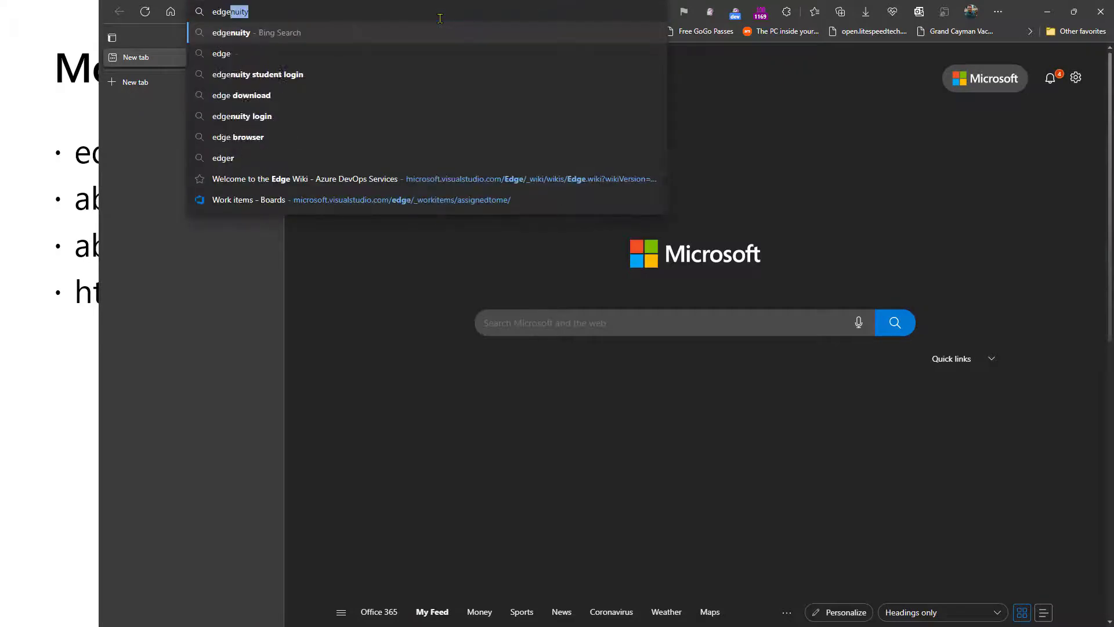
pyautogui.write('://edge/')
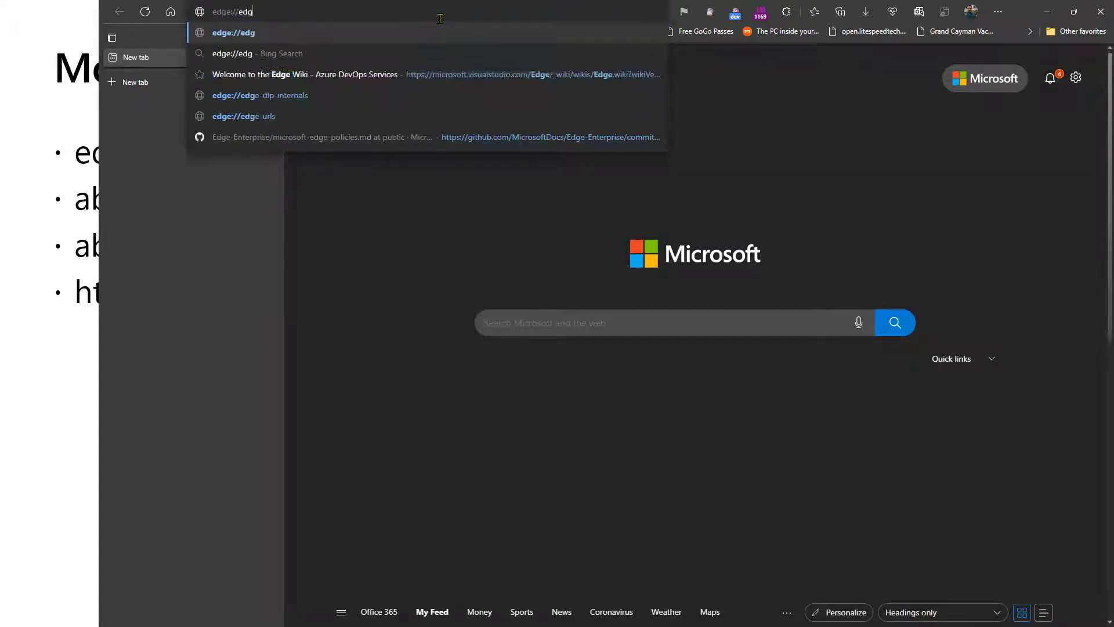
pyautogui.press('BackSpace')
pyautogui.write('-urls')
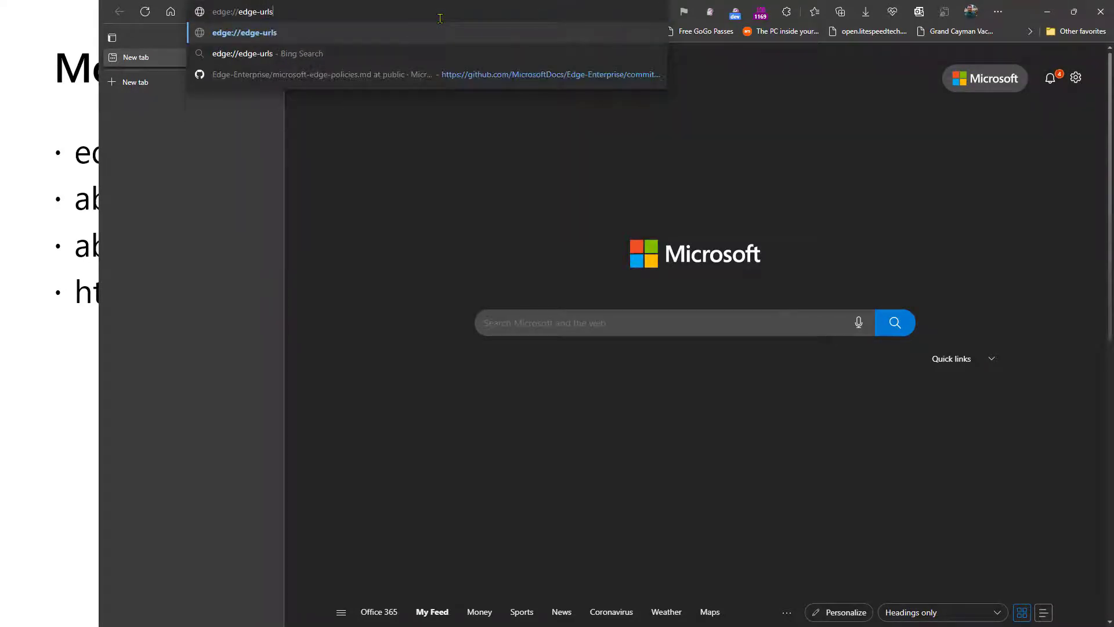
pyautogui.press('Return')
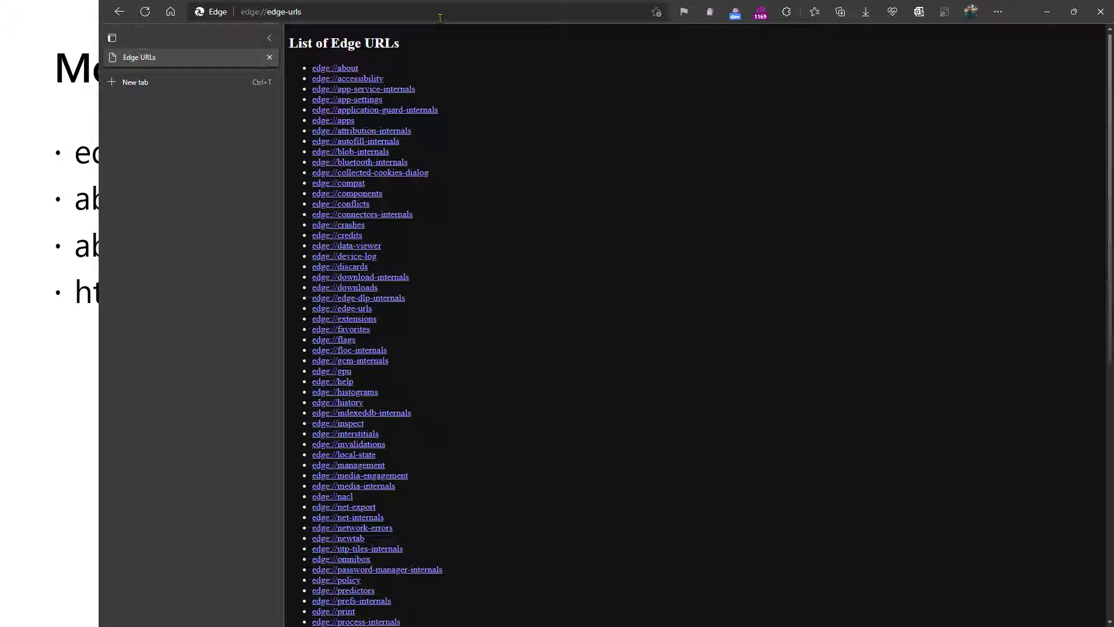
# Visit edge://compat from the list, return to the list, then open edge://conflicts.
pyautogui.keyDown('ctrl'); pyautogui.scroll(3, 588, 144); pyautogui.keyUp('ctrl')
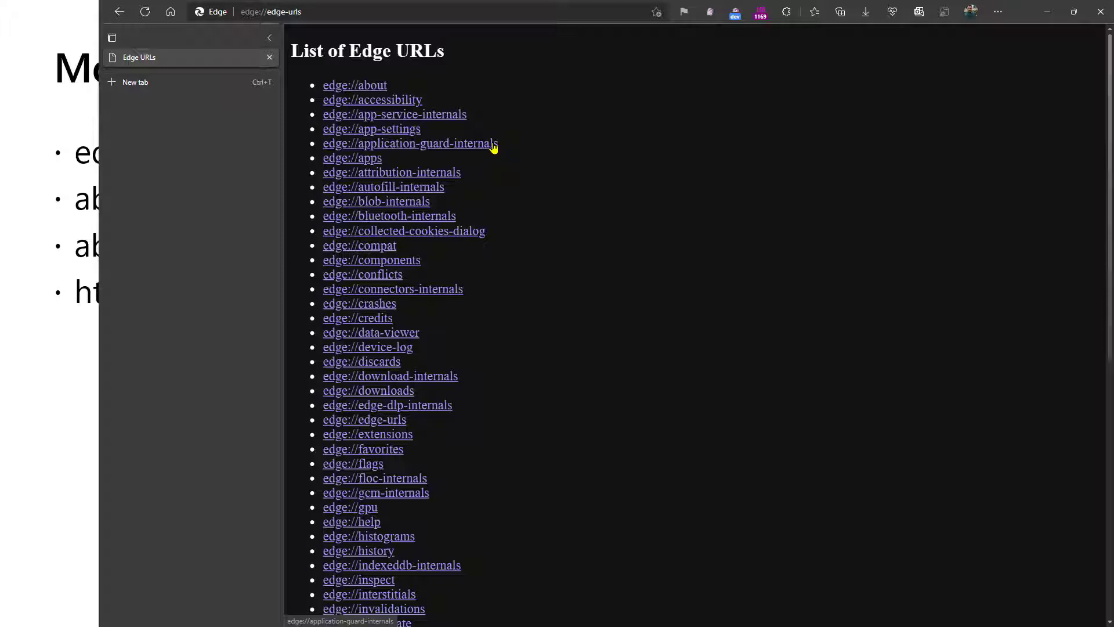
pyautogui.scroll(-1, 493, 148)
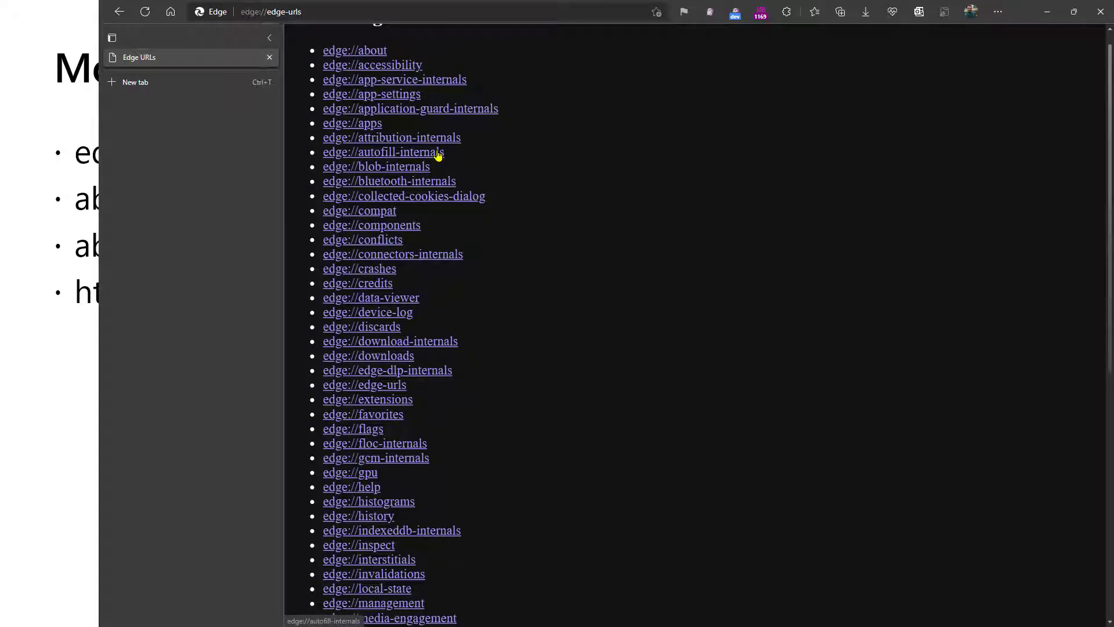
pyautogui.scroll(-1, 489, 167)
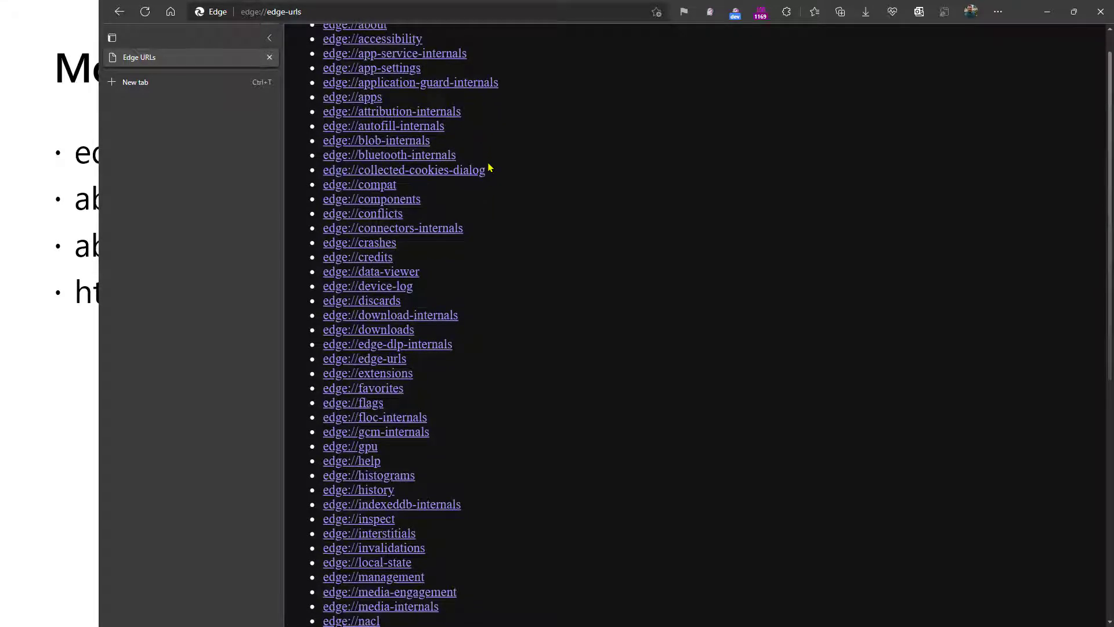
pyautogui.scroll(-1, 489, 167)
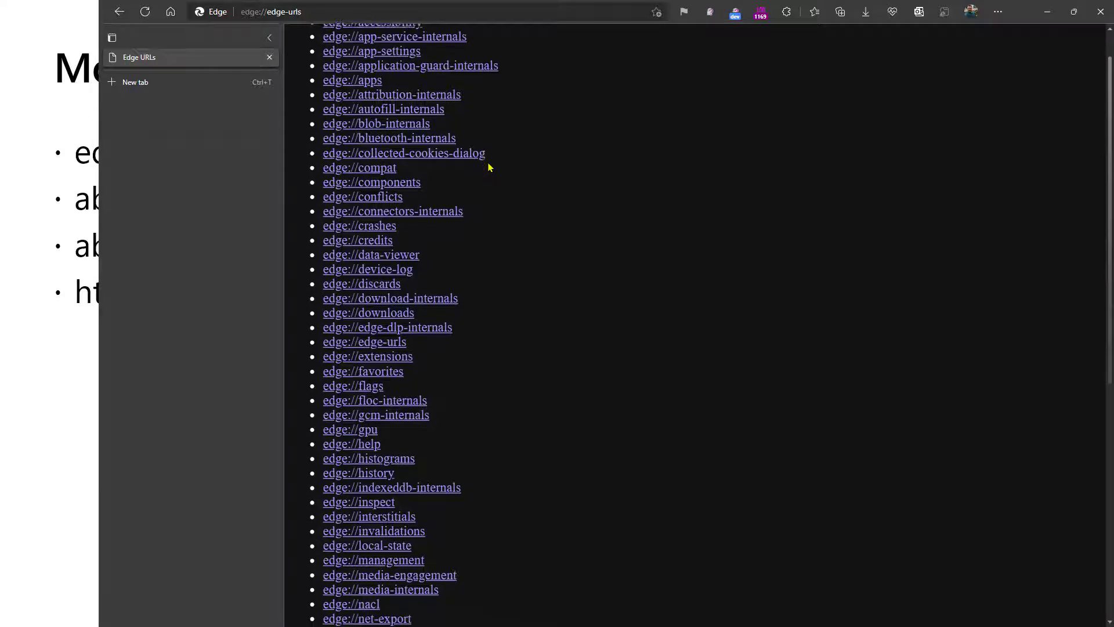
pyautogui.click(380, 161)
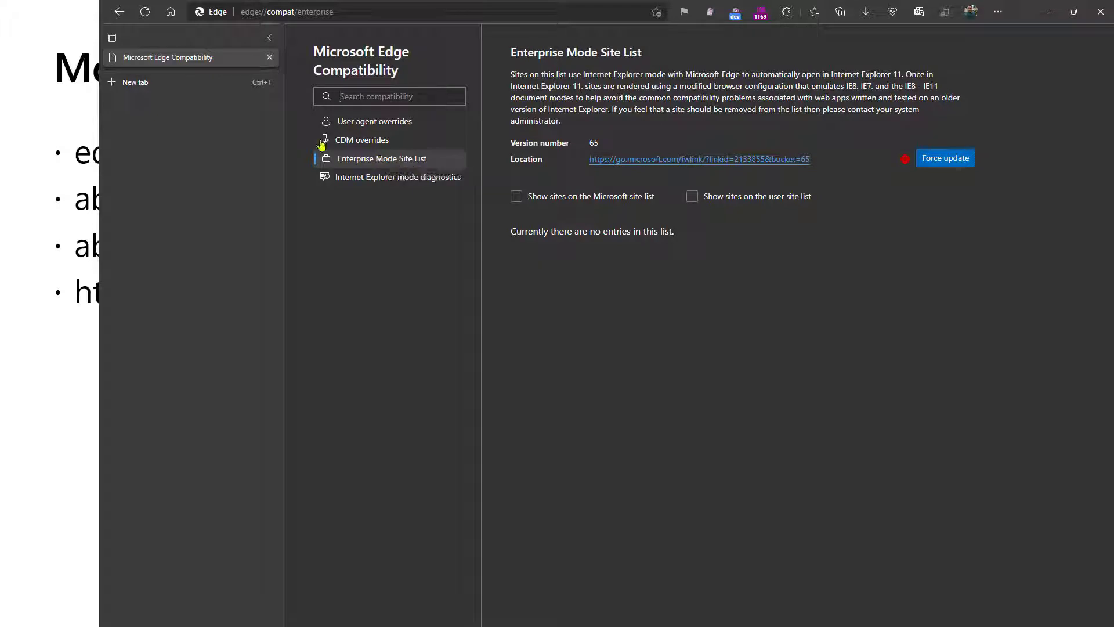
pyautogui.click(119, 12)
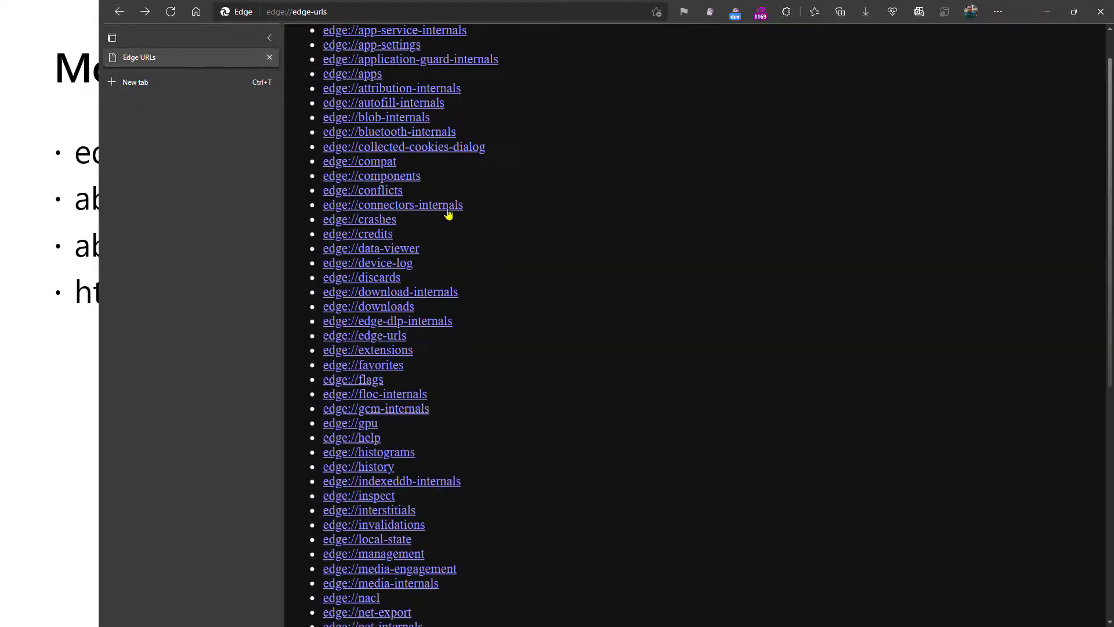
pyautogui.click(389, 191)
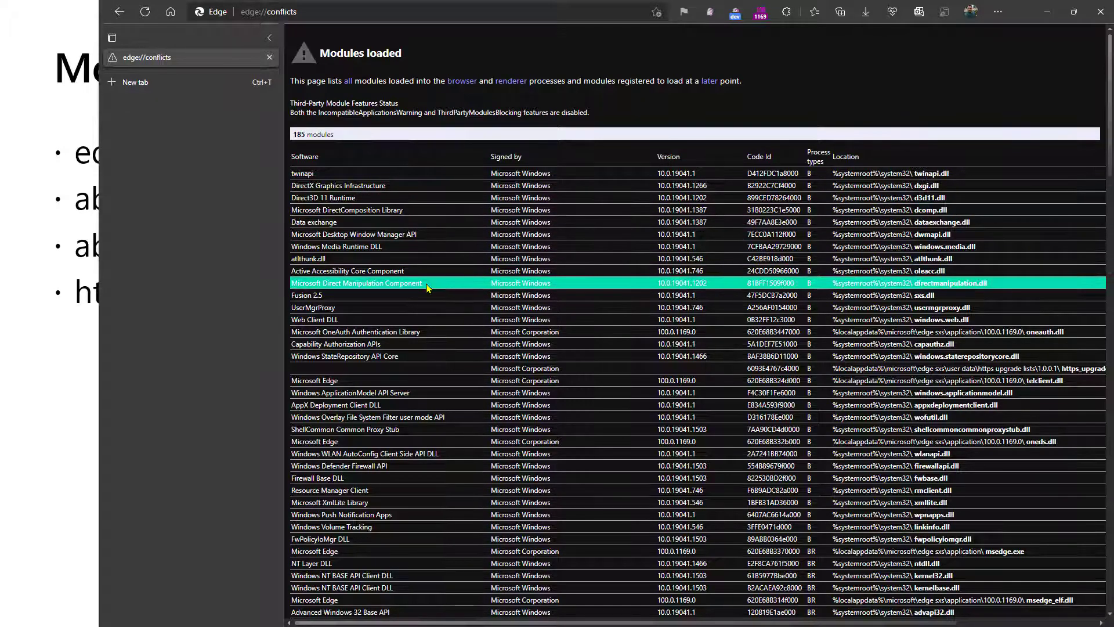
# Scroll down through the 185-module table on edge://conflicts and back up.
pyautogui.scroll(-1, 428, 287)
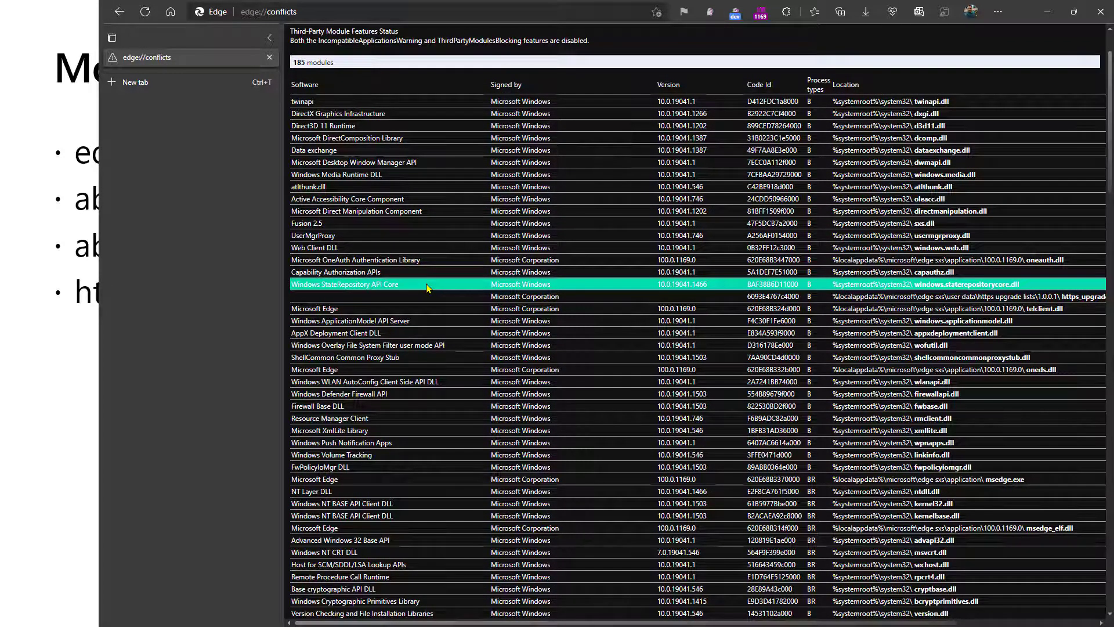
pyautogui.scroll(-1, 427, 287)
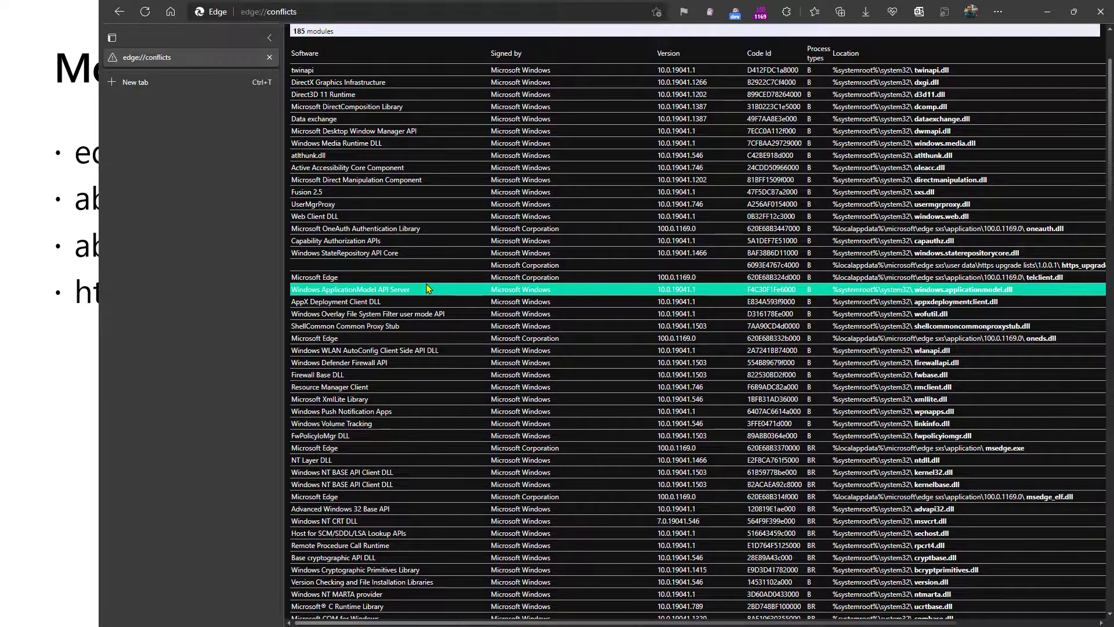
pyautogui.scroll(-1, 427, 287)
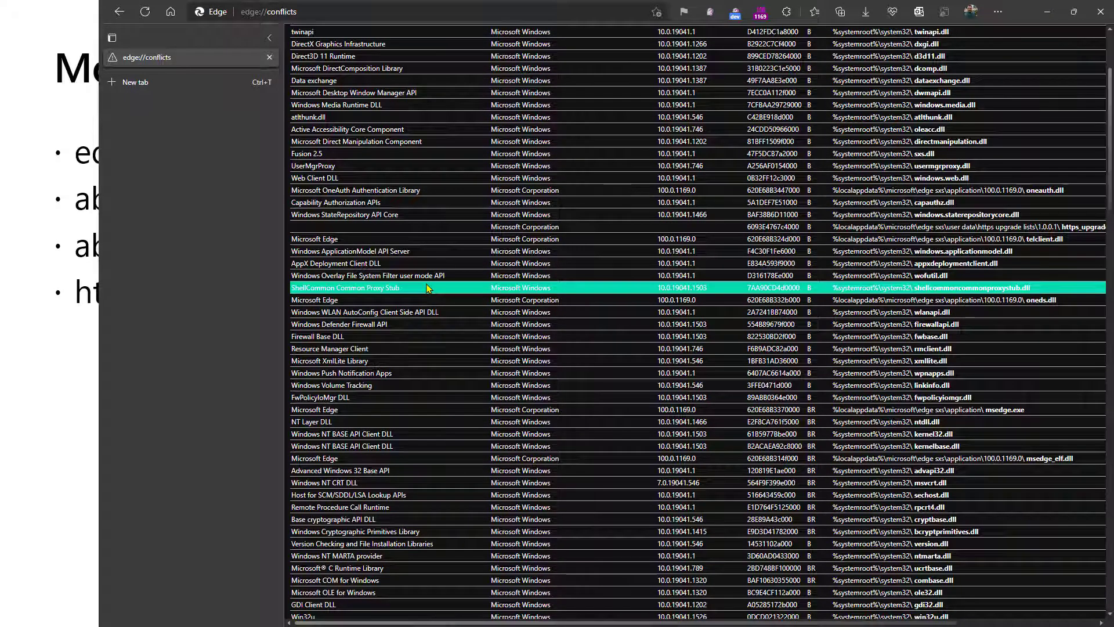
pyautogui.scroll(-1, 427, 287)
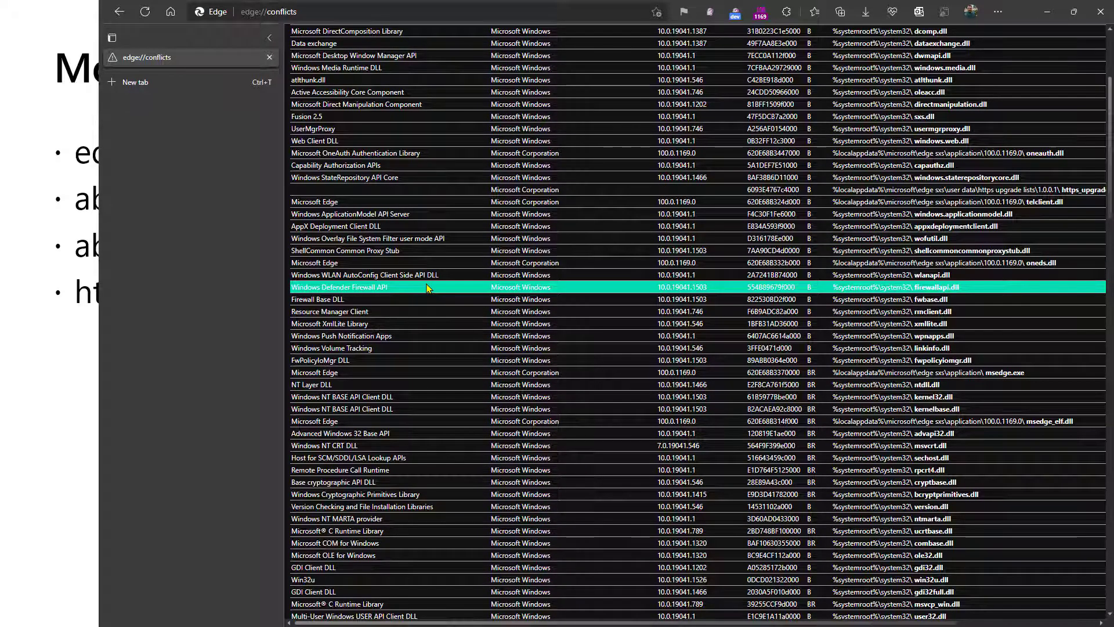
pyautogui.scroll(-5, 427, 287)
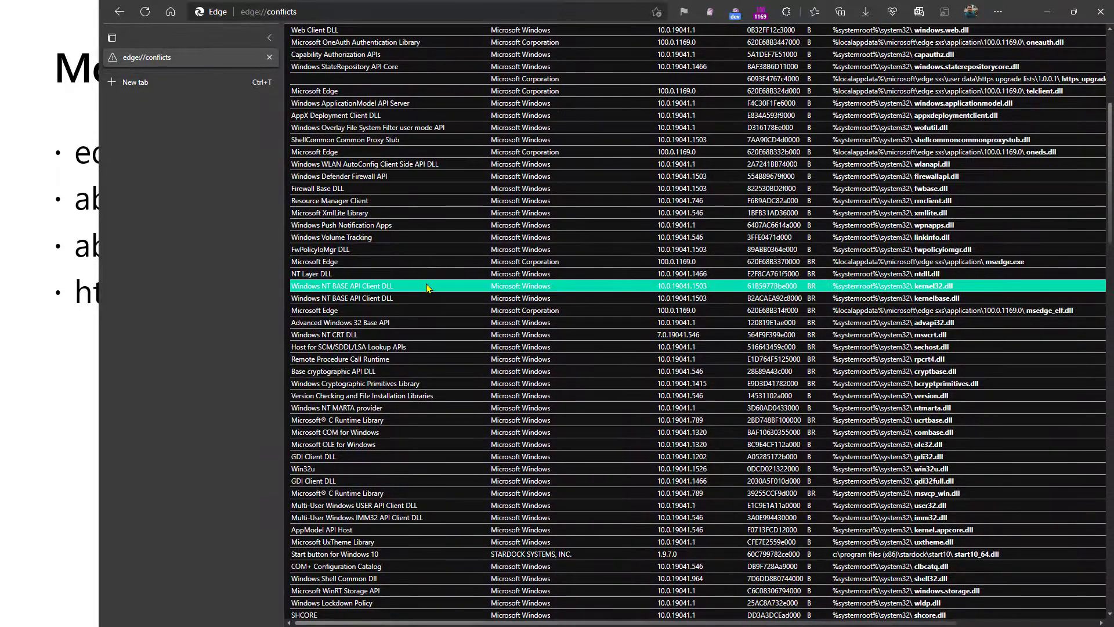
pyautogui.scroll(-3, 426, 288)
pyautogui.scroll(13, 427, 288)
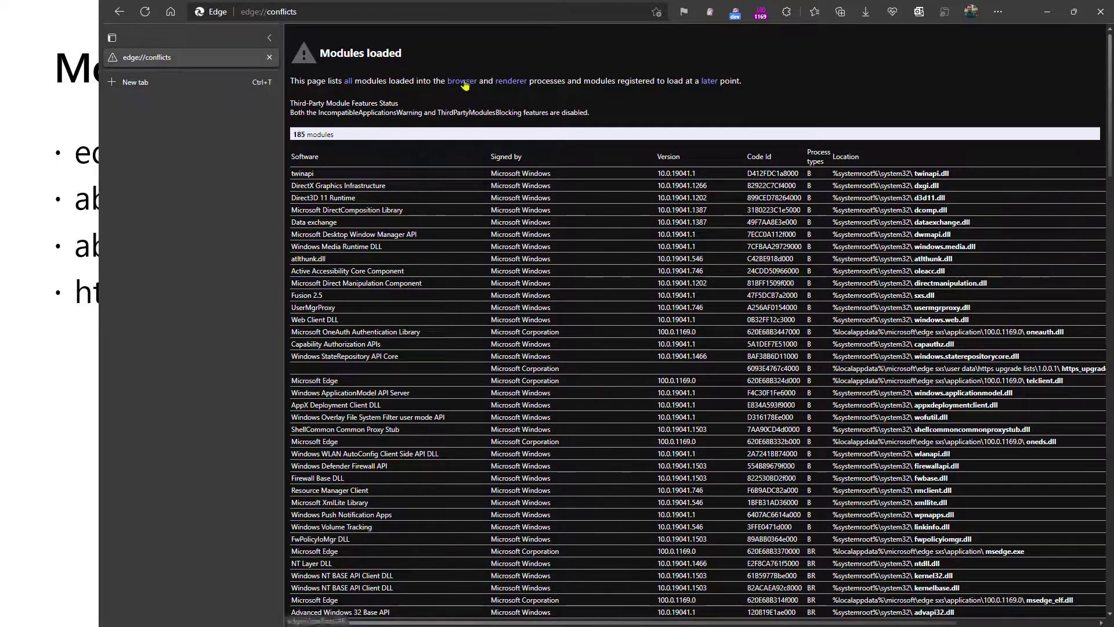
# Filter the module table to browser, then renderer, then later-loading modules.
pyautogui.rightClick(465, 85)
pyautogui.press('Escape')
pyautogui.click(462, 80)
pyautogui.click(503, 85)
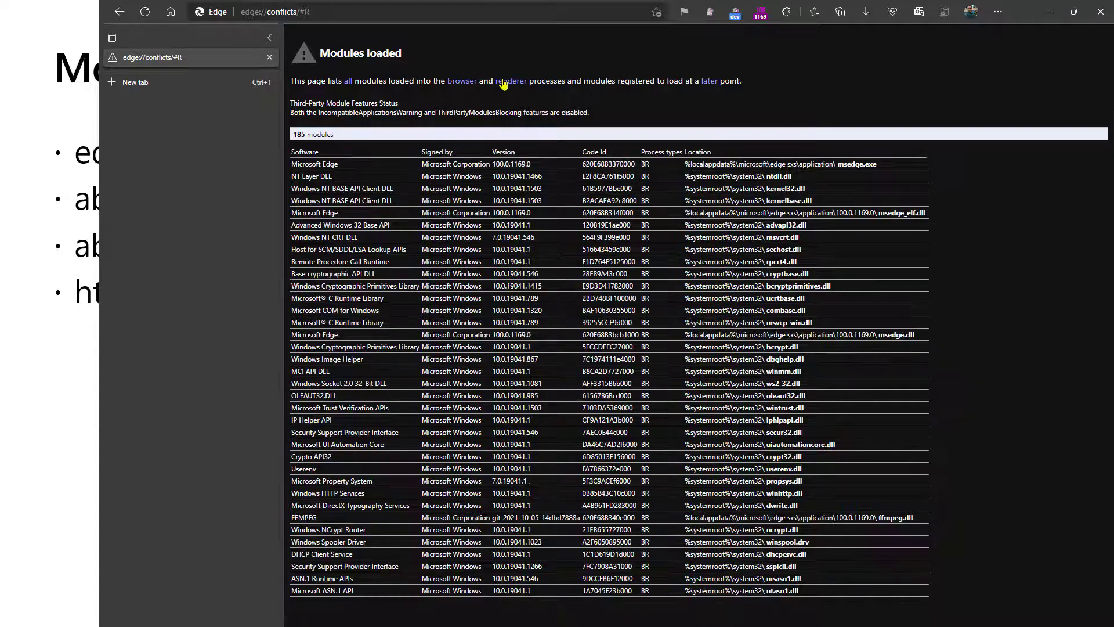
pyautogui.click(713, 85)
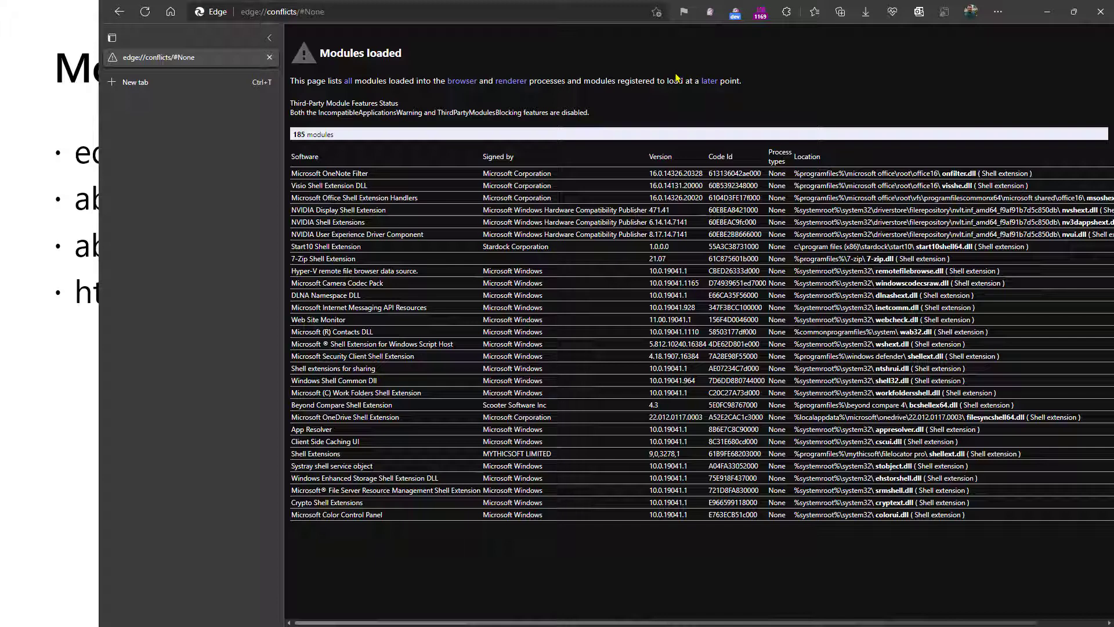
# Switch back to browser-process modules and scroll through them, spotting Stardock's start10_64.dll.
pyautogui.click(469, 82)
pyautogui.scroll(-1, 584, 242)
pyautogui.scroll(-7, 584, 241)
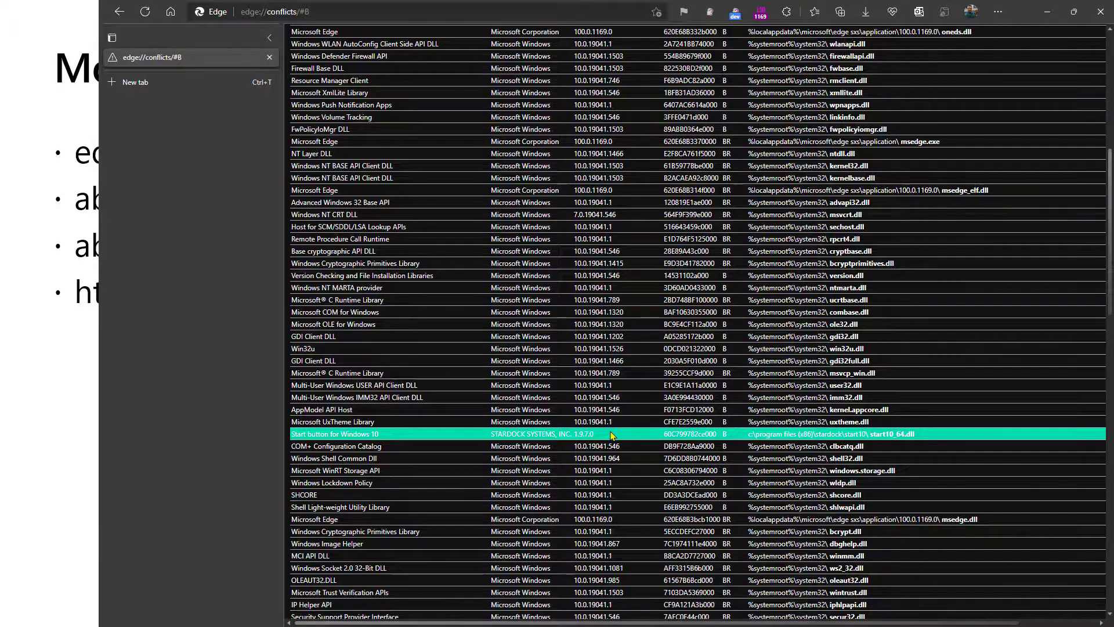
pyautogui.scroll(-7, 611, 435)
pyautogui.scroll(-4, 611, 439)
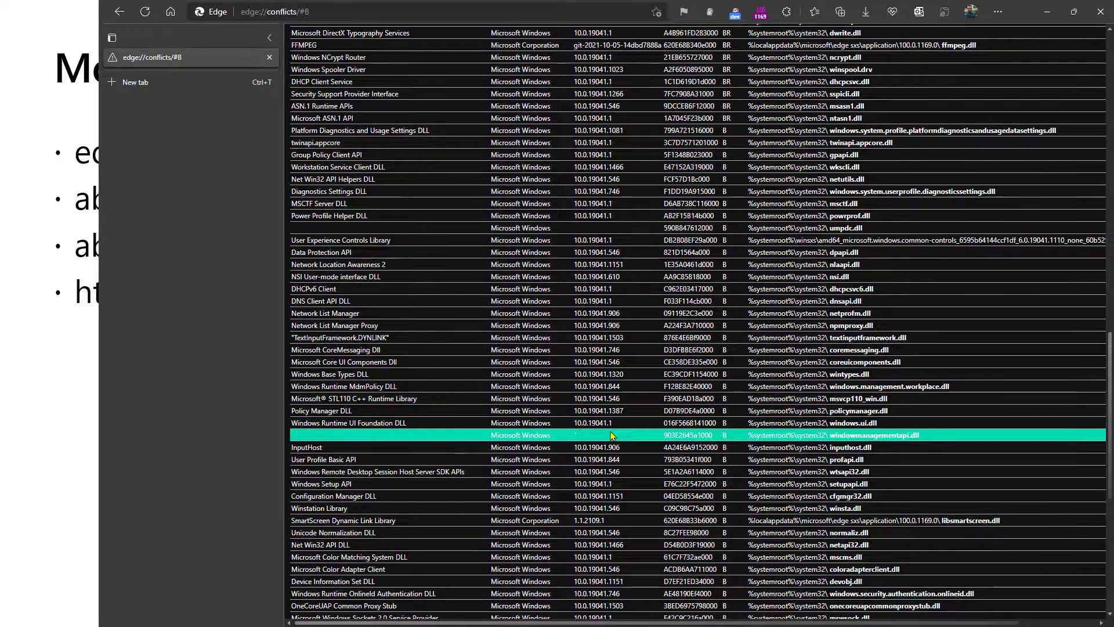
pyautogui.scroll(4, 611, 435)
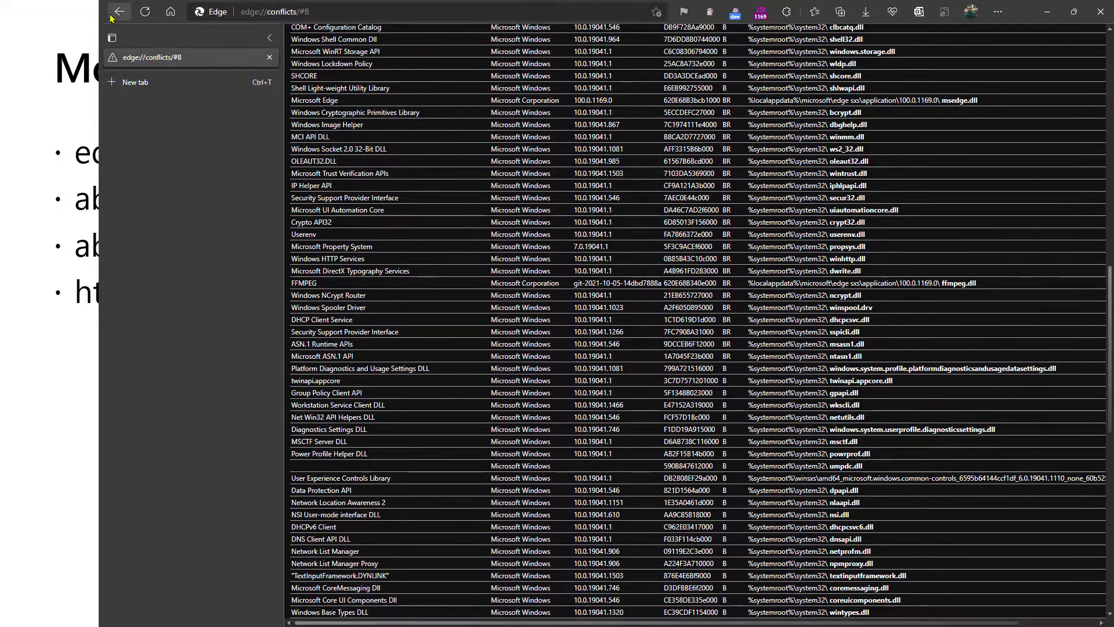
pyautogui.click(119, 12)
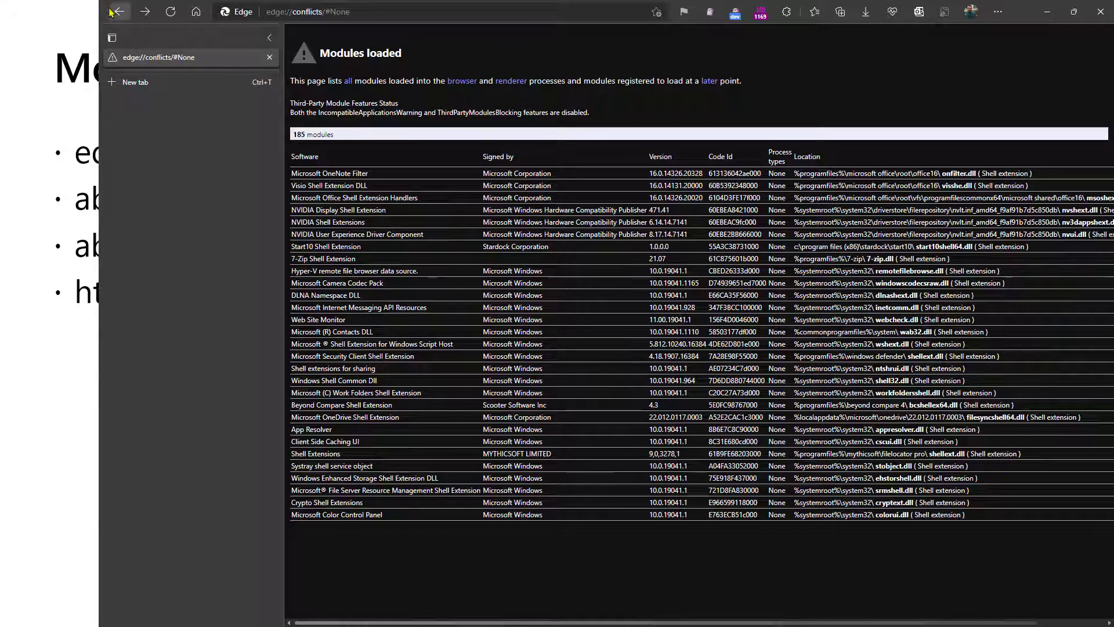
pyautogui.rightClick(119, 11)
pyautogui.click(139, 86)
pyautogui.scroll(-1, 551, 232)
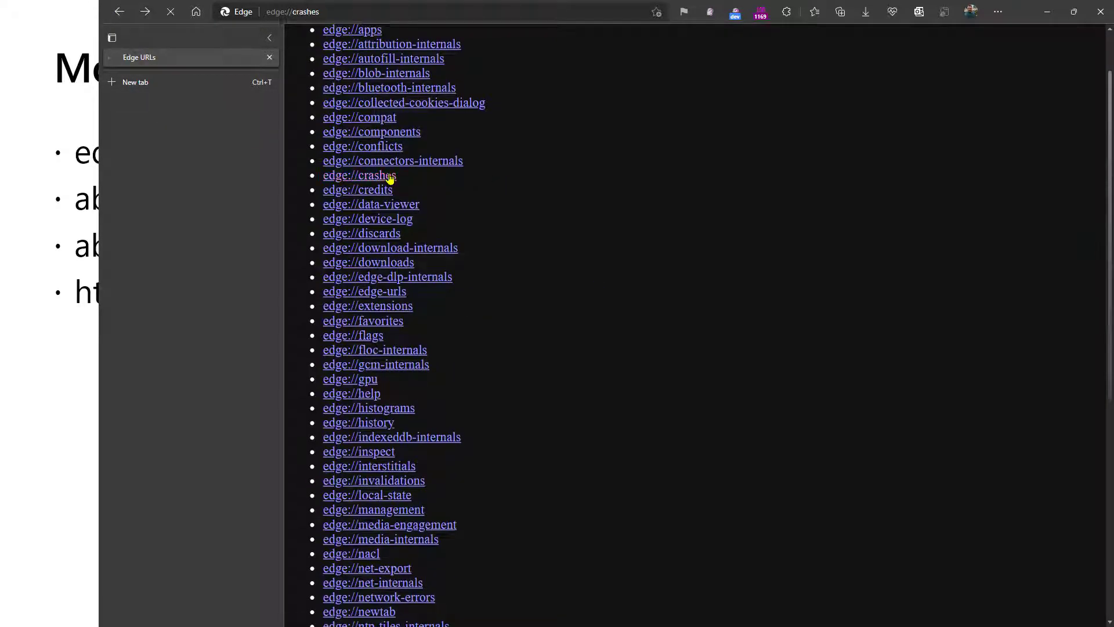
pyautogui.click(390, 176)
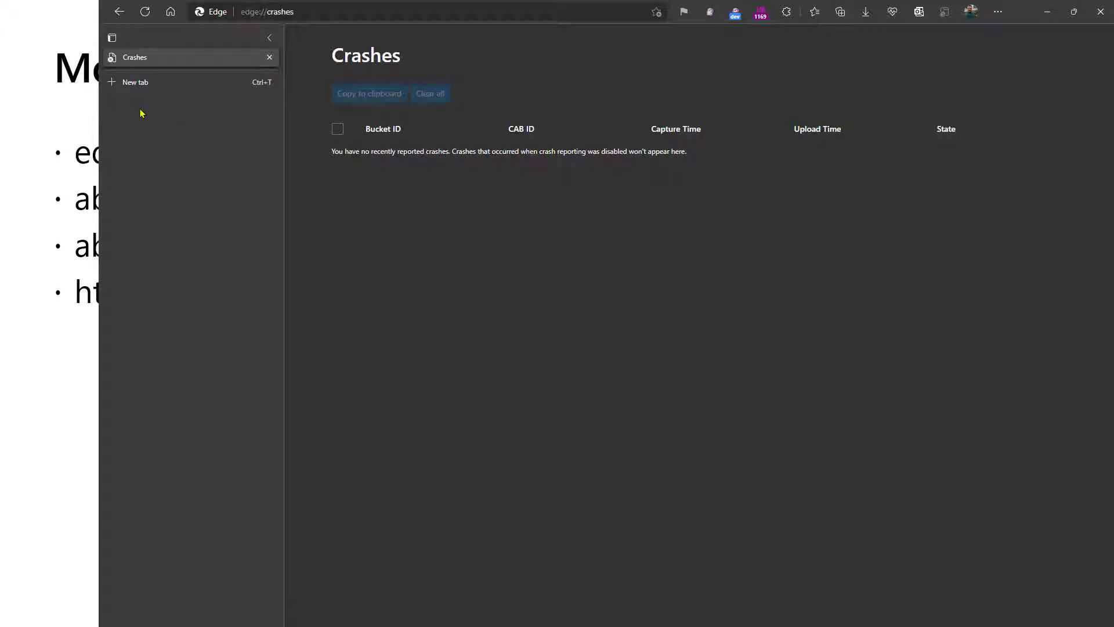
pyautogui.click(117, 14)
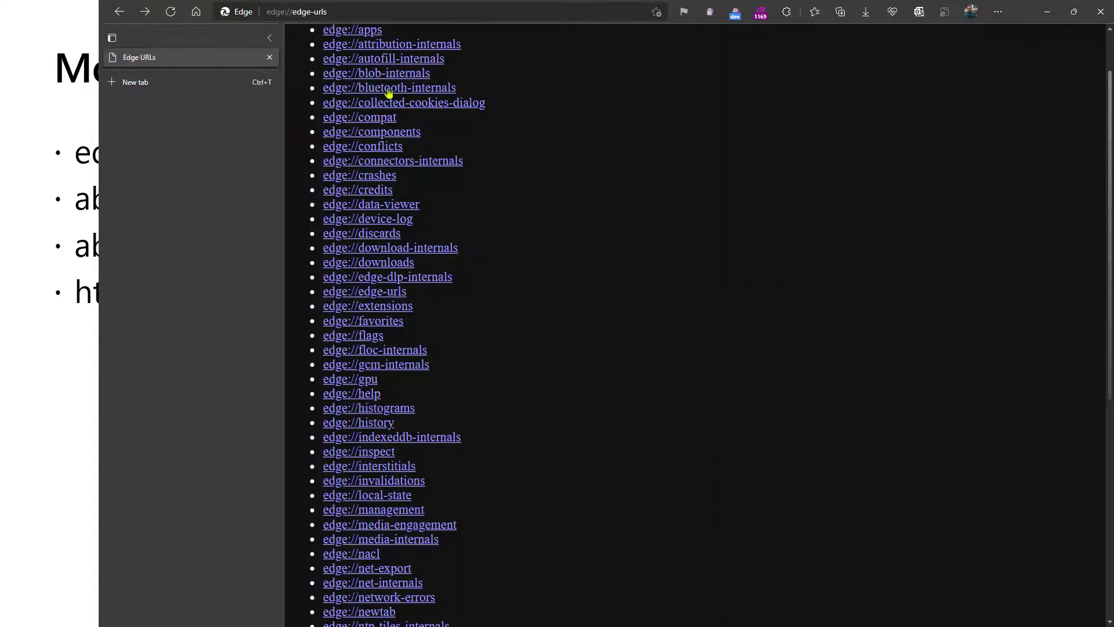
pyautogui.scroll(-4, 505, 190)
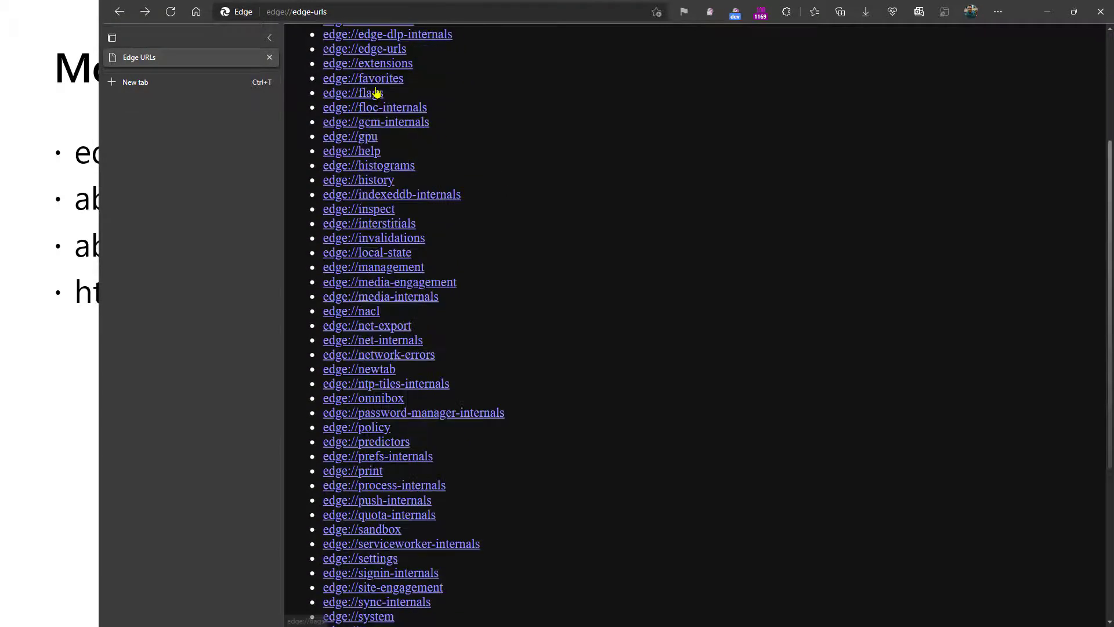
pyautogui.click(377, 91)
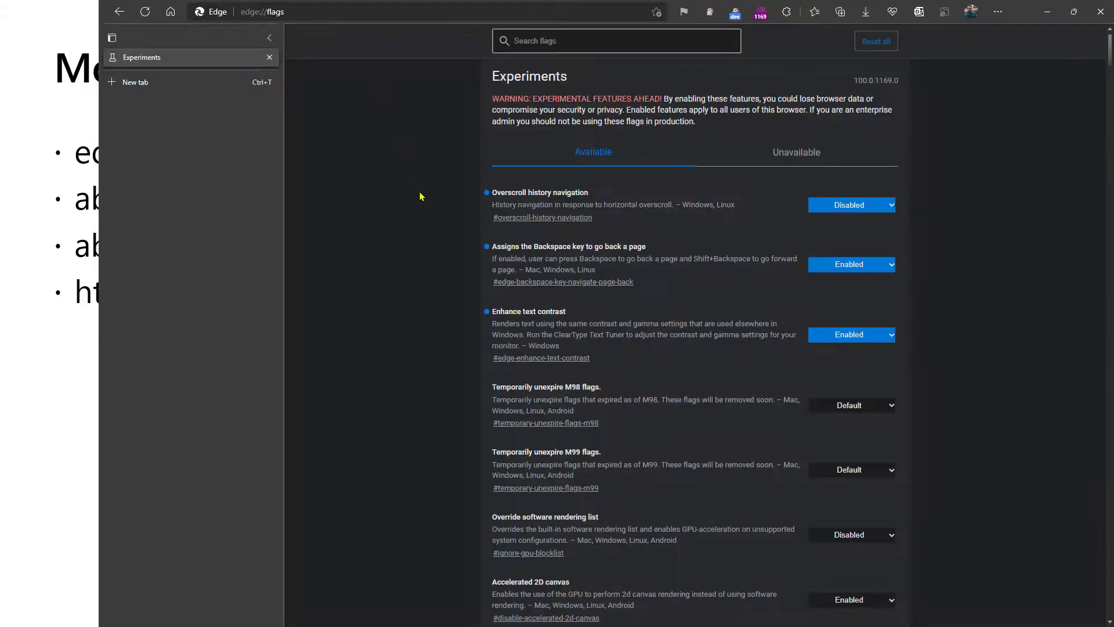
pyautogui.scroll(-2, 421, 196)
pyautogui.scroll(-10, 420, 196)
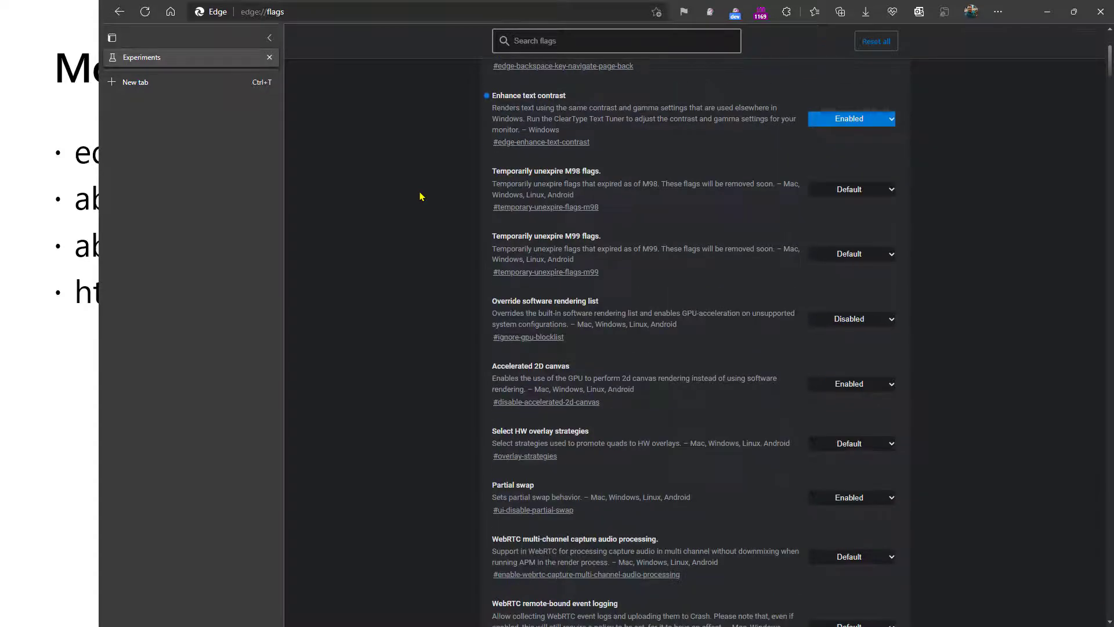
pyautogui.scroll(-13, 420, 196)
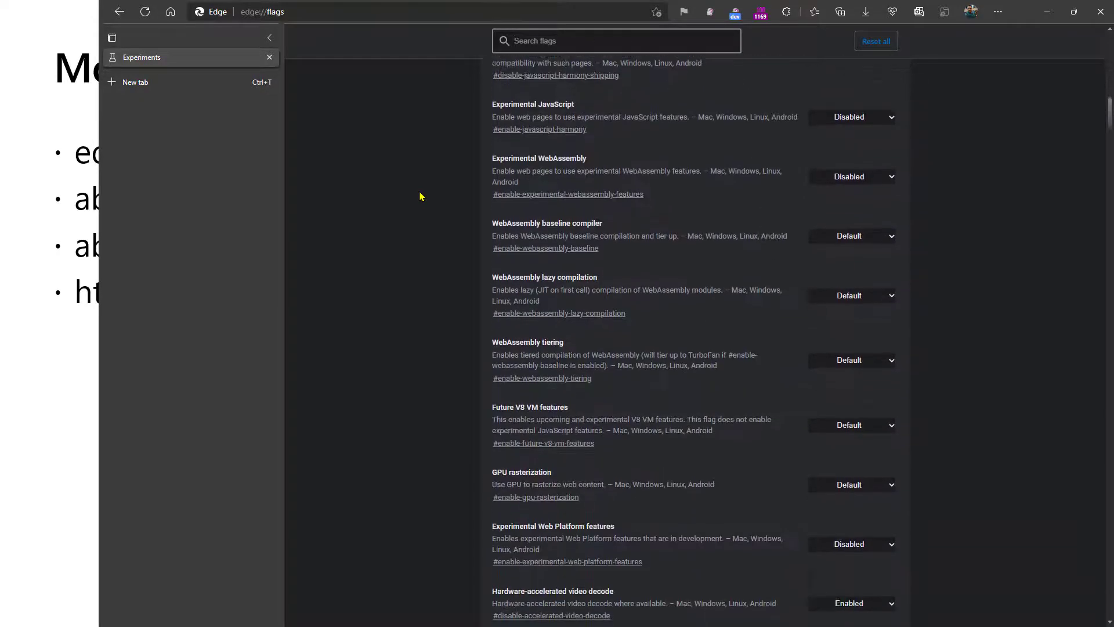
pyautogui.scroll(-6, 421, 196)
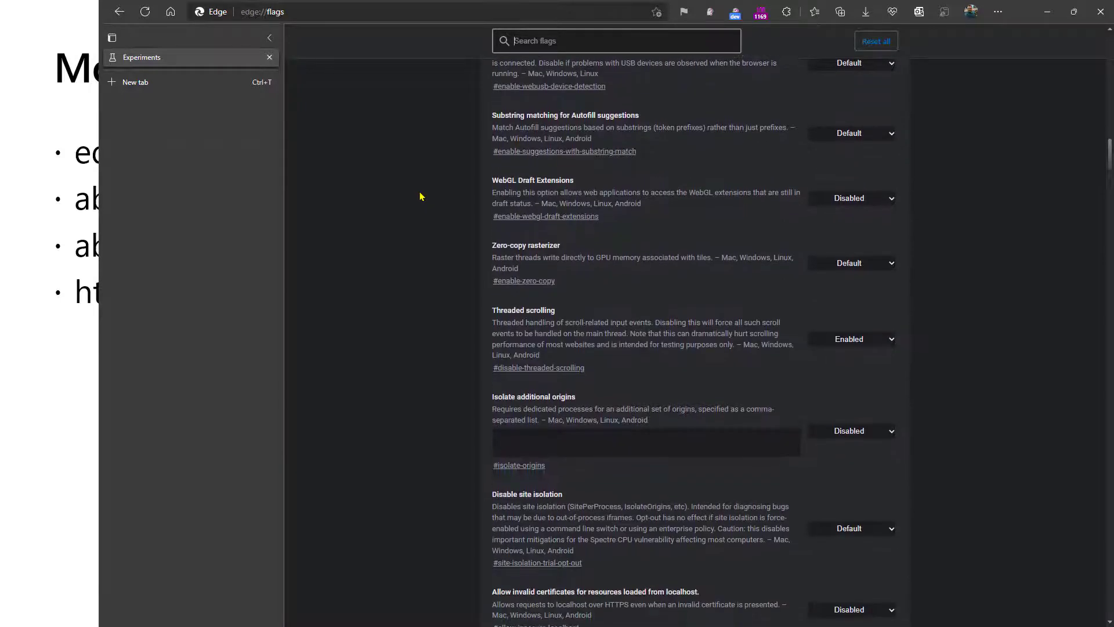
pyautogui.scroll(-9, 421, 196)
pyautogui.scroll(-4, 420, 196)
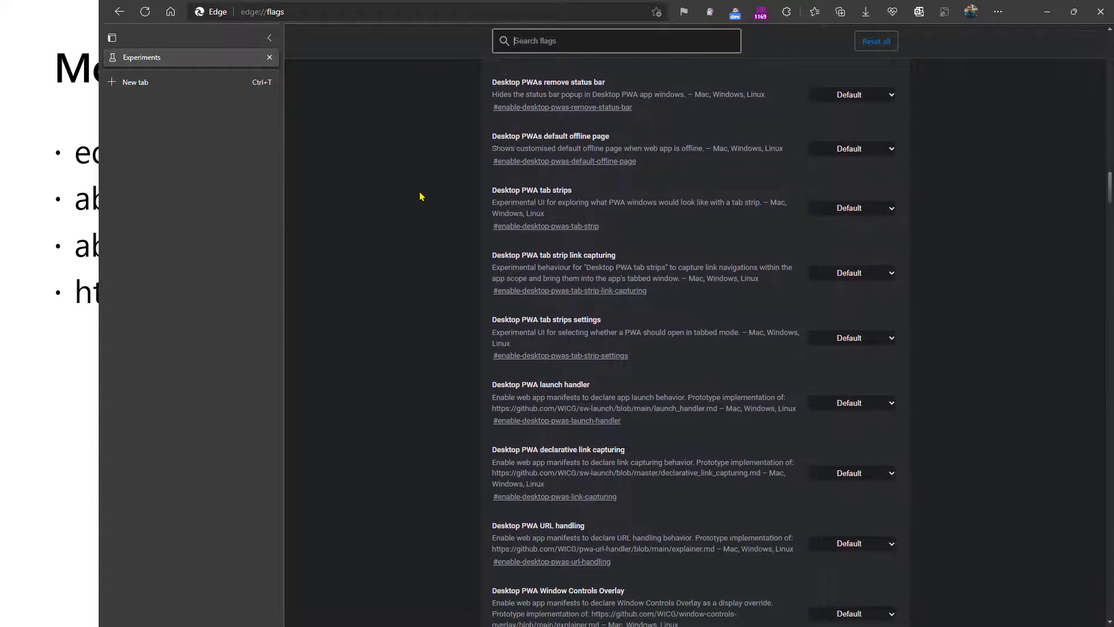
pyautogui.scroll(-10, 420, 196)
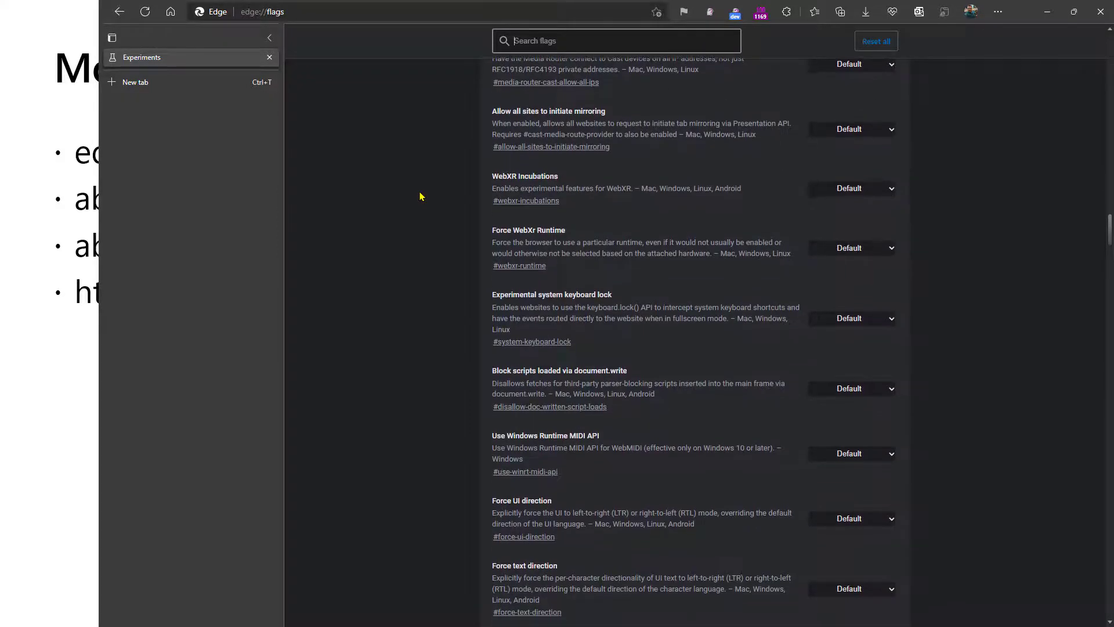
pyautogui.scroll(20, 387, 144)
pyautogui.scroll(15, 387, 144)
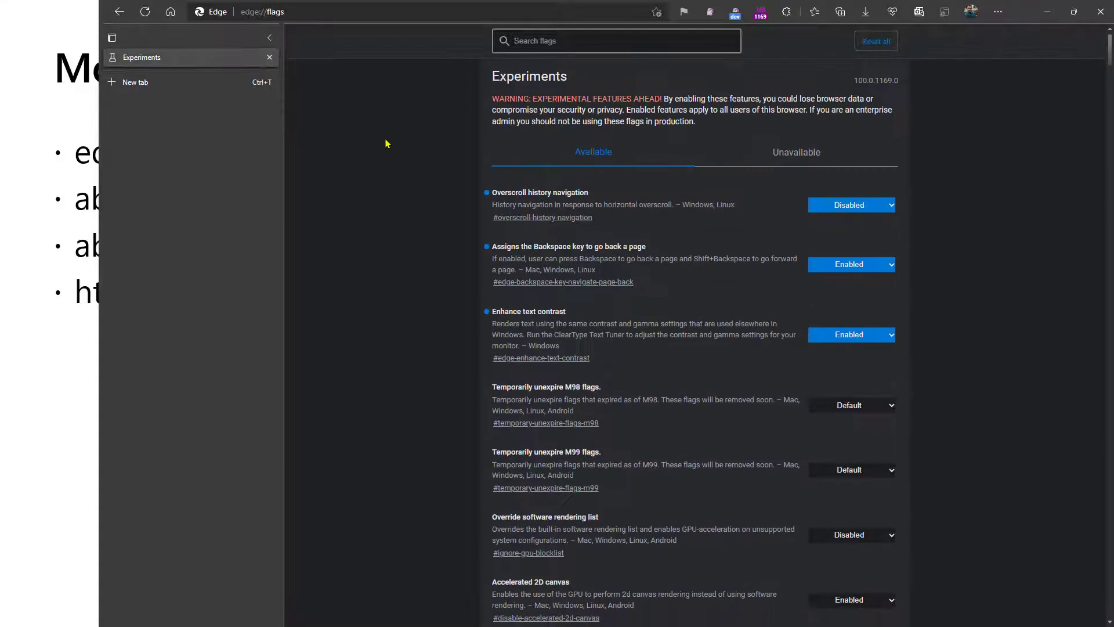
pyautogui.click(119, 12)
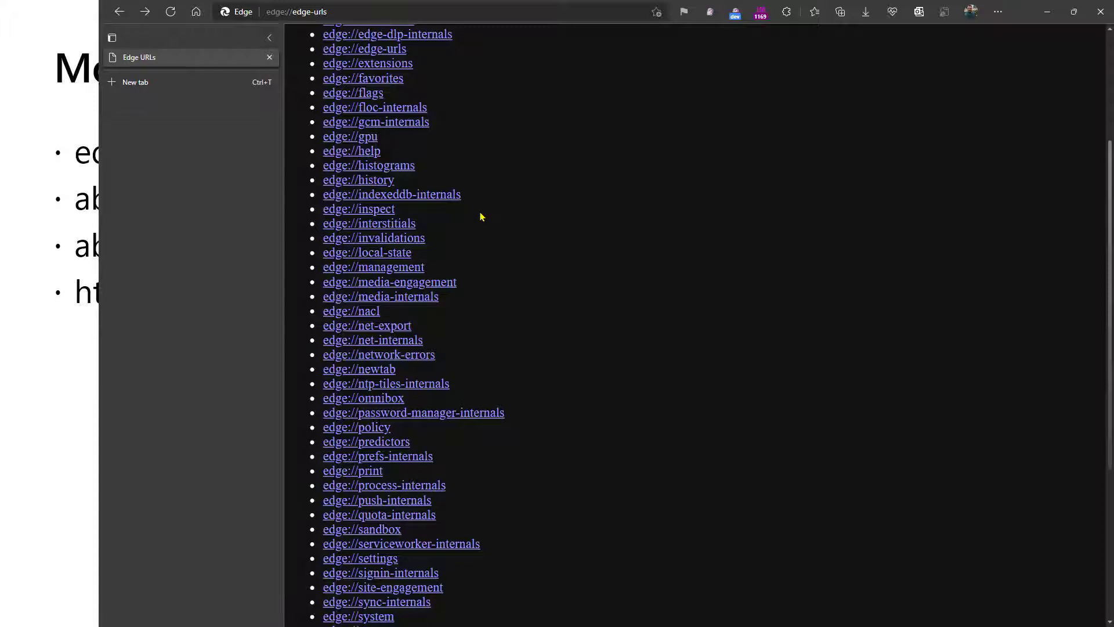
# Scroll through the edge://gpu graphics report, then go back and open edge://histograms.
pyautogui.click(367, 138)
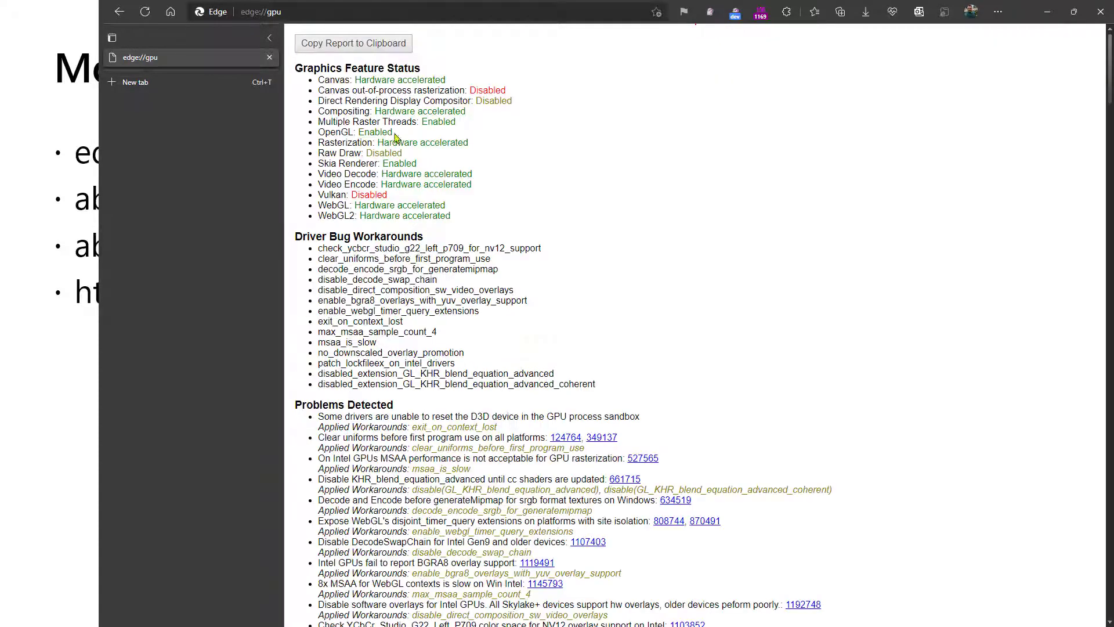
pyautogui.scroll(-6, 562, 207)
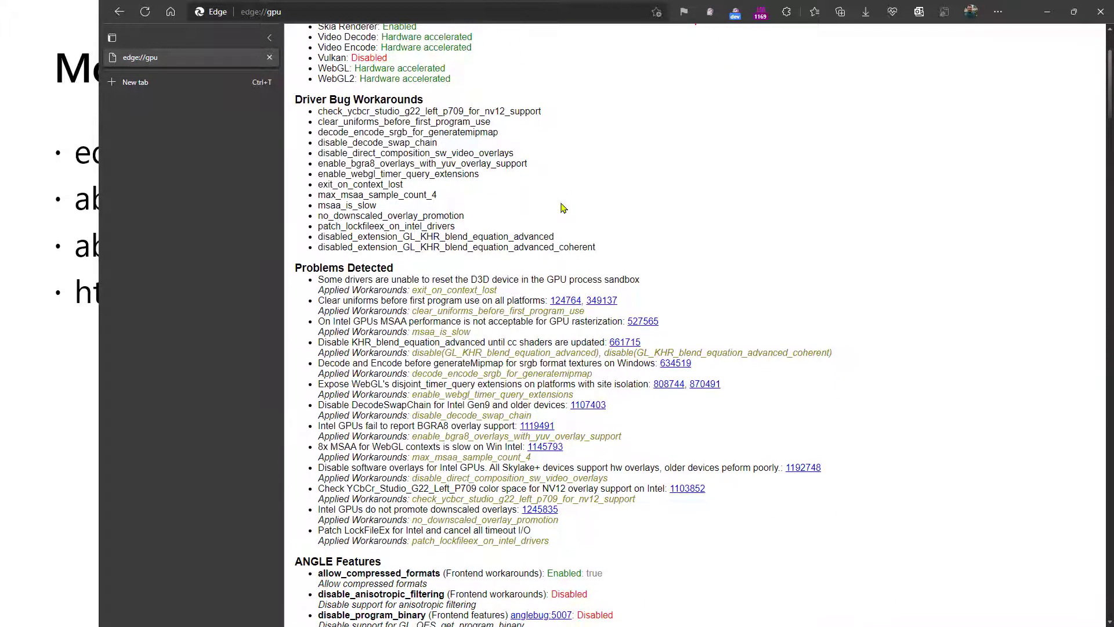
pyautogui.scroll(-3, 561, 207)
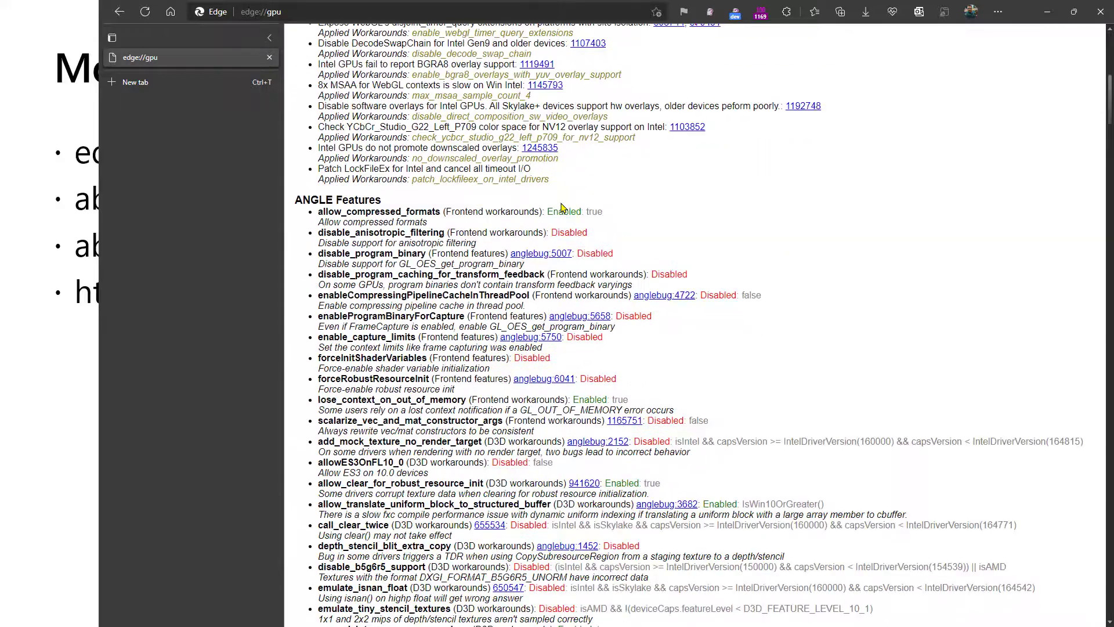
pyautogui.scroll(-5, 562, 208)
pyautogui.scroll(9, 561, 208)
pyautogui.scroll(4, 561, 207)
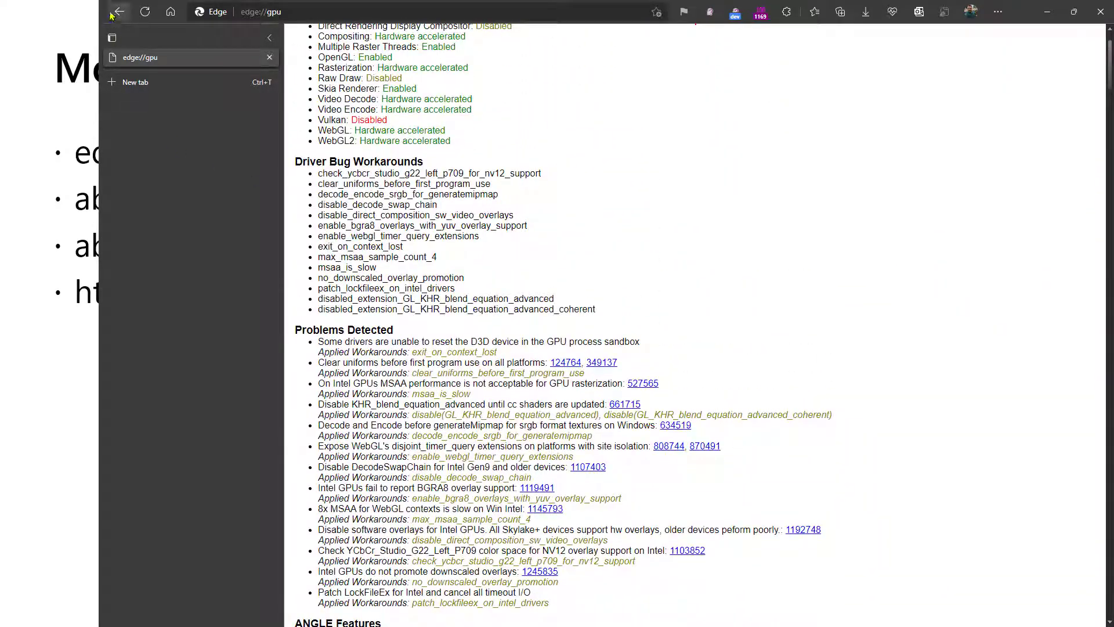
pyautogui.click(116, 11)
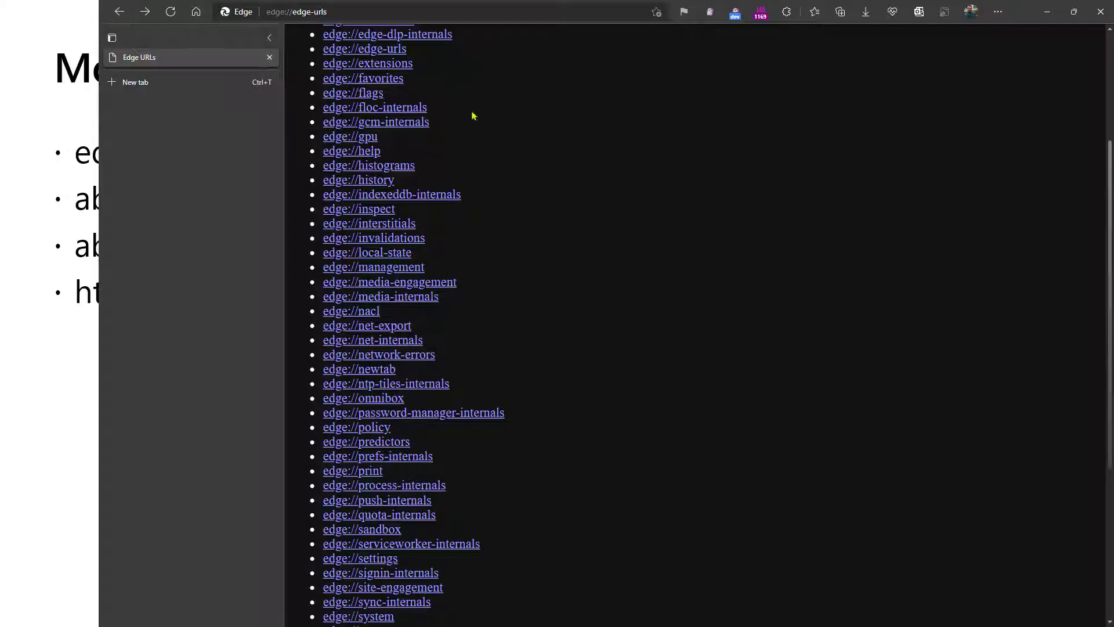
pyautogui.click(408, 168)
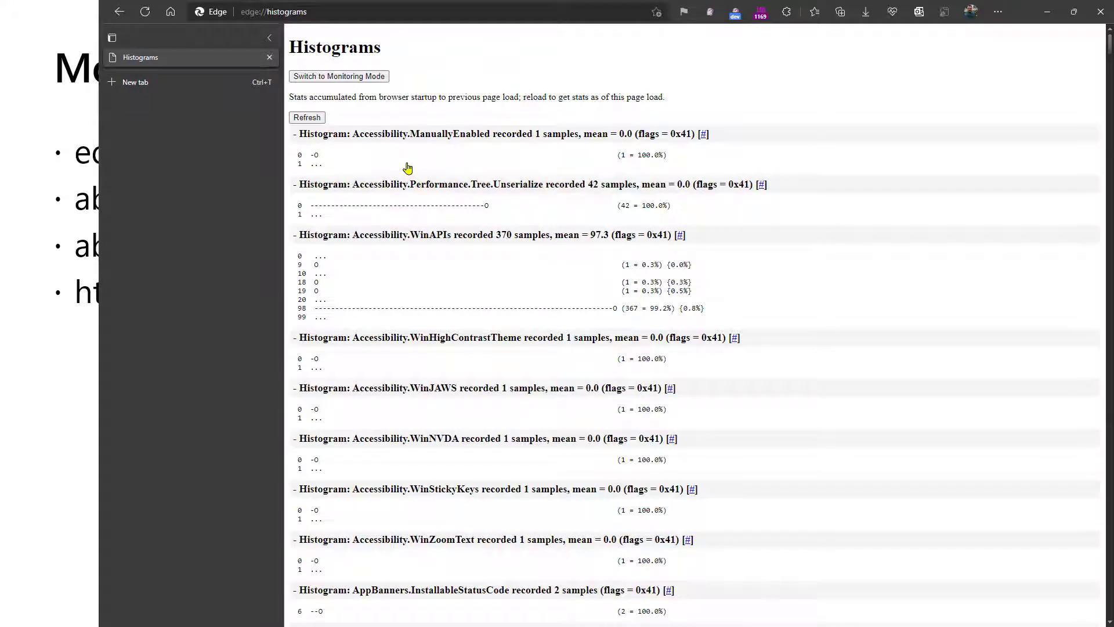
pyautogui.scroll(-1, 408, 168)
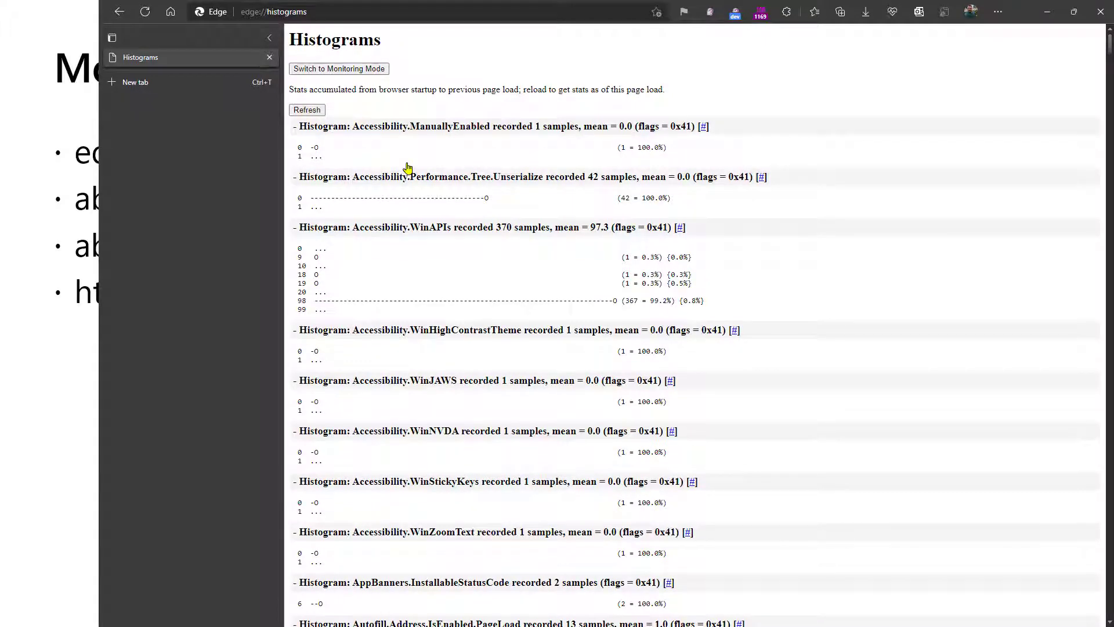
pyautogui.scroll(-20, 408, 168)
pyautogui.scroll(-20, 408, 168)
pyautogui.scroll(-3, 408, 167)
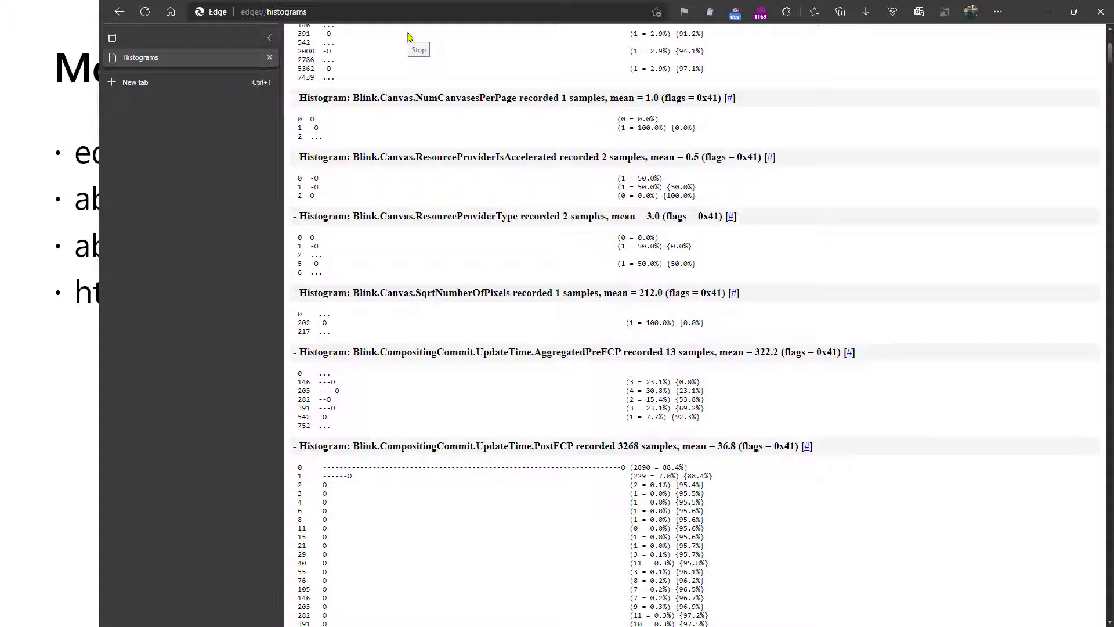
# Load edge://histograms/Download and scroll through the download-related histograms.
pyautogui.click(462, 11)
pyautogui.click(462, 11)
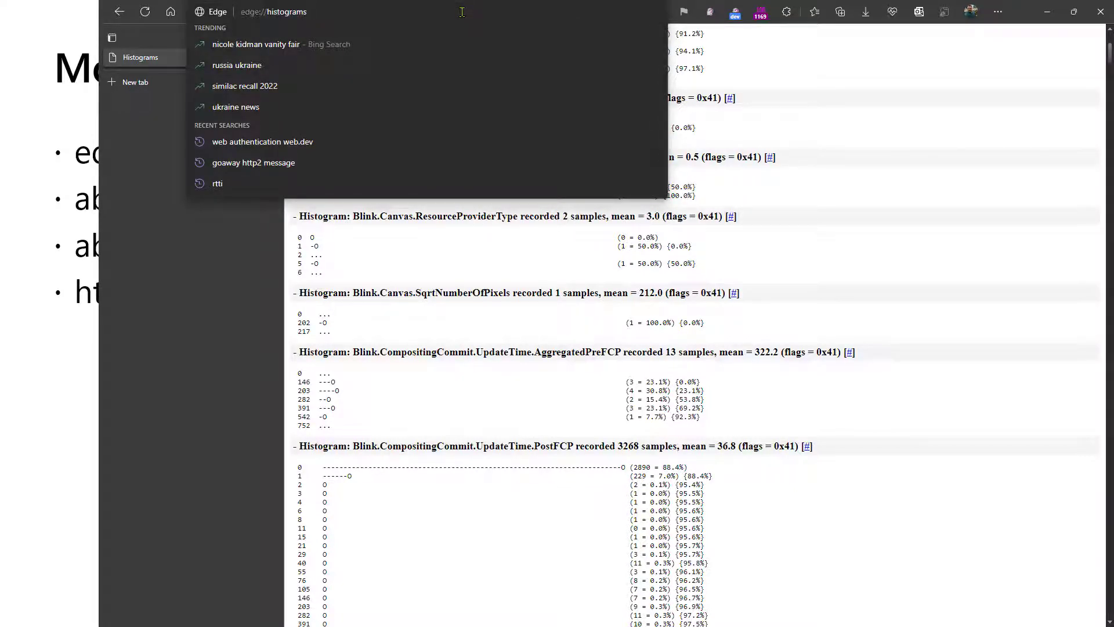
pyautogui.write('/Downlo')
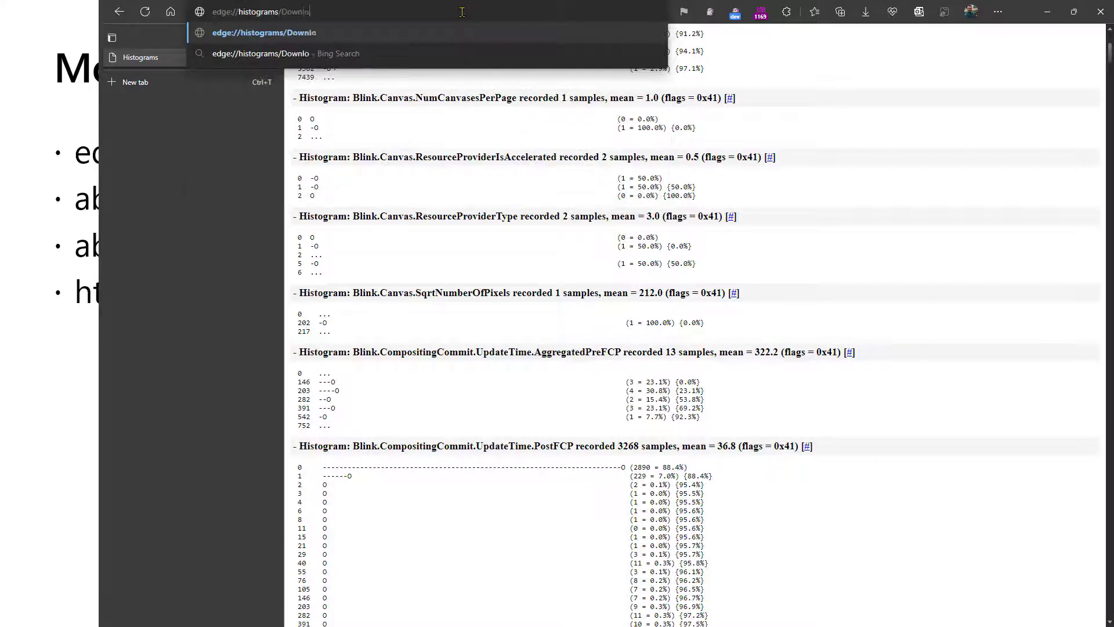
pyautogui.write('ad')
pyautogui.press('Return')
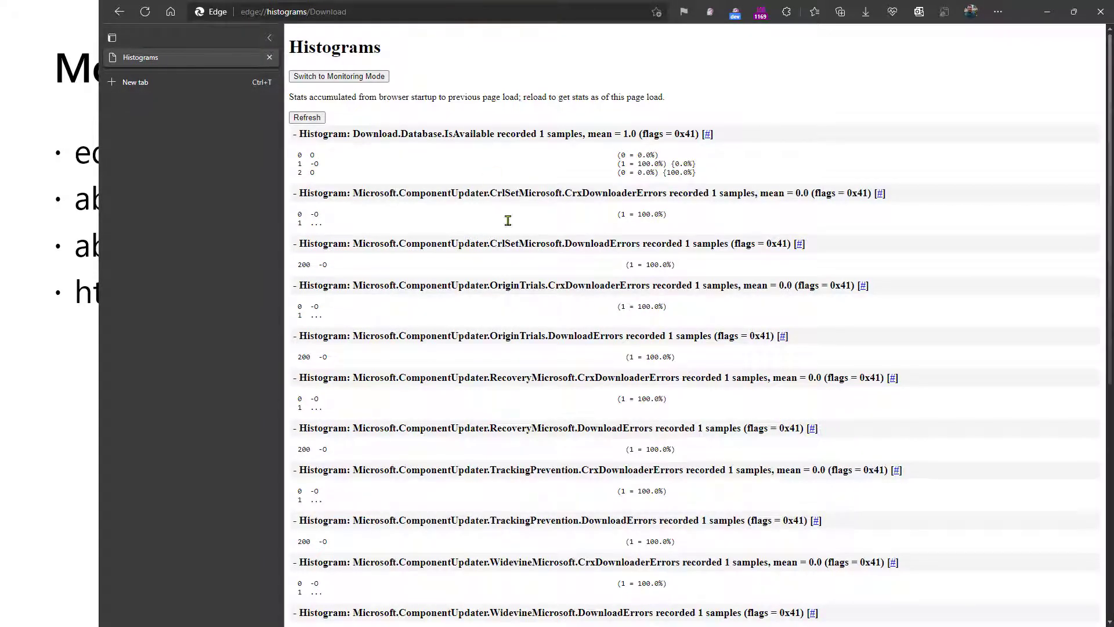
pyautogui.scroll(-3, 507, 221)
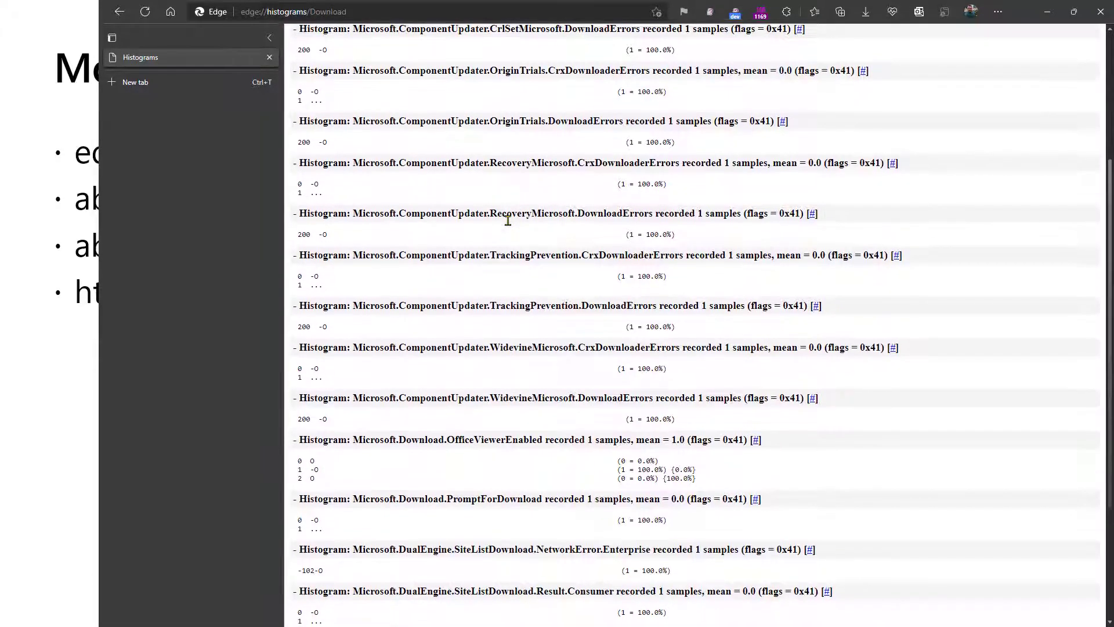
pyautogui.scroll(-3, 507, 221)
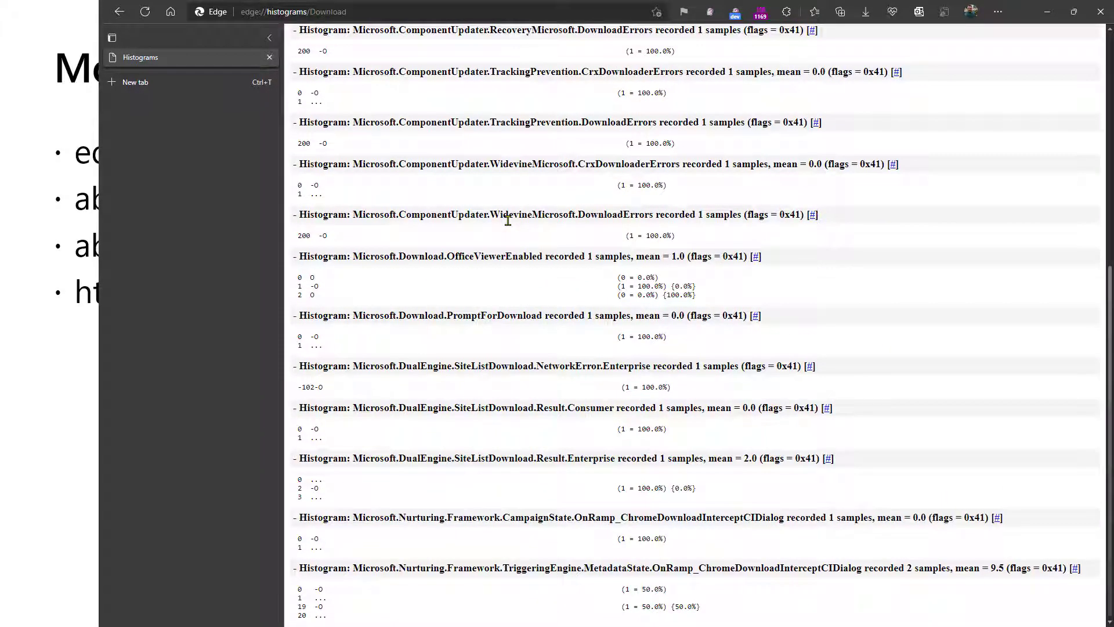
pyautogui.scroll(5, 508, 220)
pyautogui.scroll(1, 507, 221)
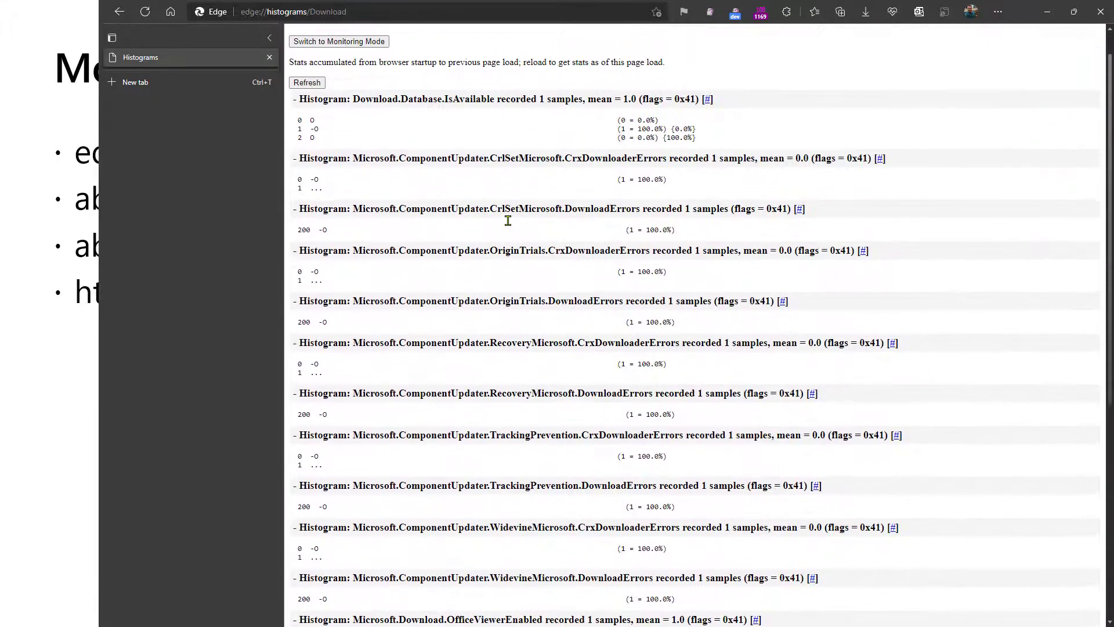
# Jump back to the Edge URLs list, open edge://indexeddb-internals, then return to the list.
pyautogui.rightClick(113, 12)
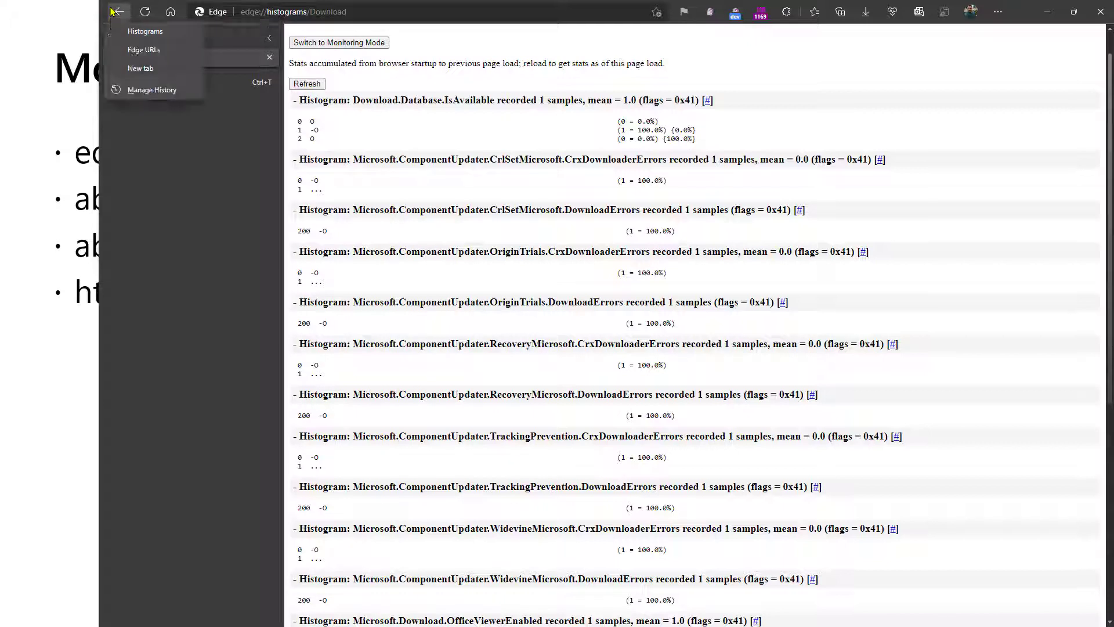
pyautogui.click(144, 50)
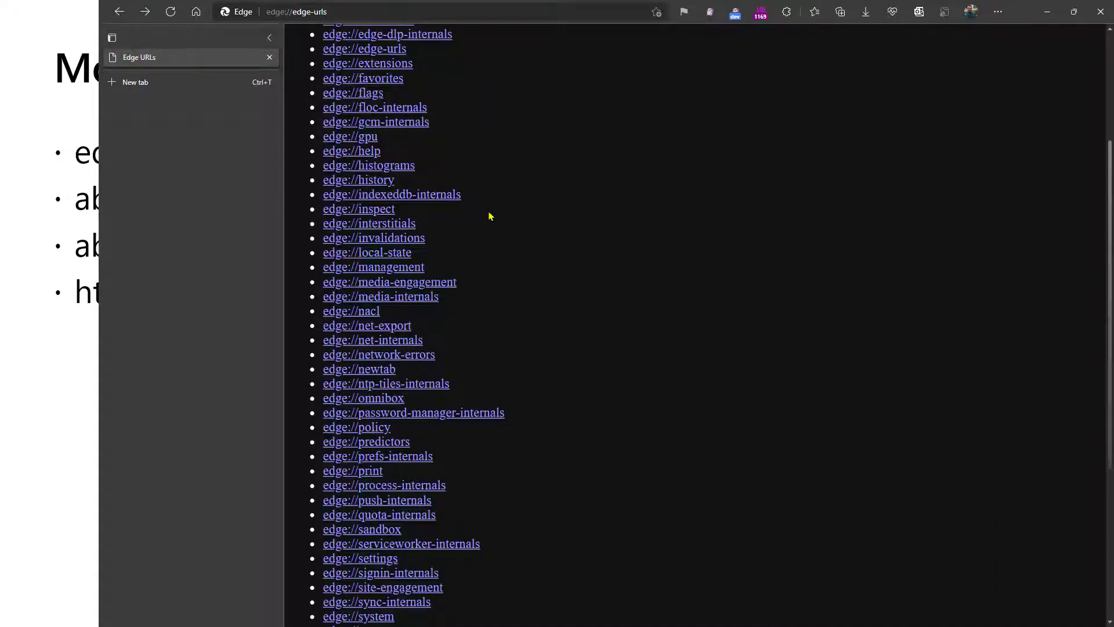
pyautogui.scroll(-1, 489, 215)
pyautogui.scroll(-1, 489, 216)
pyautogui.rightClick(435, 109)
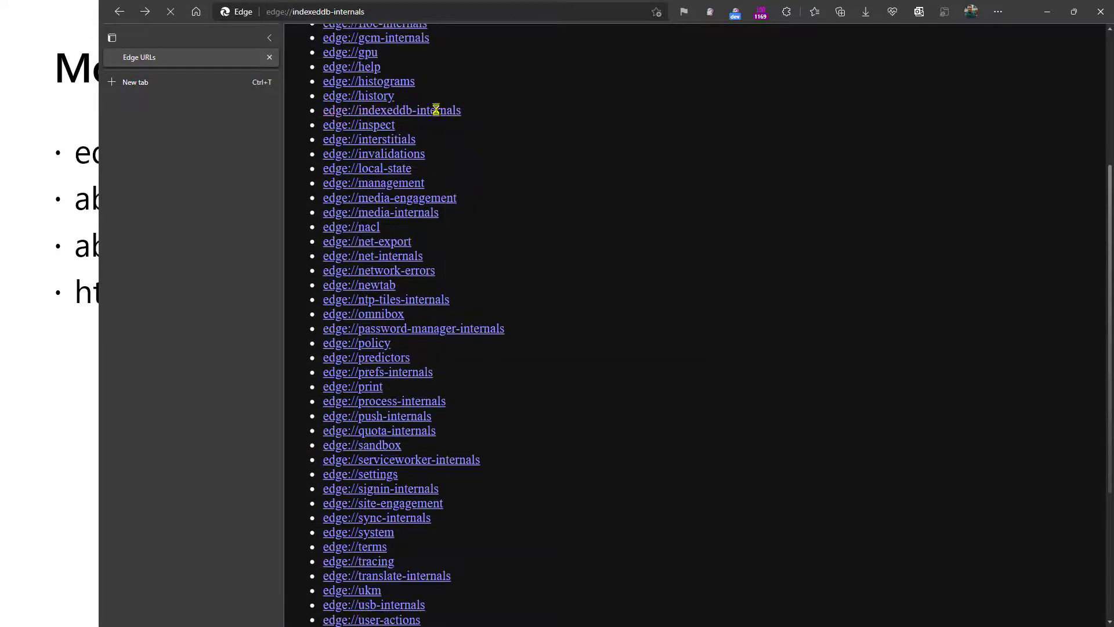
pyautogui.click(435, 109)
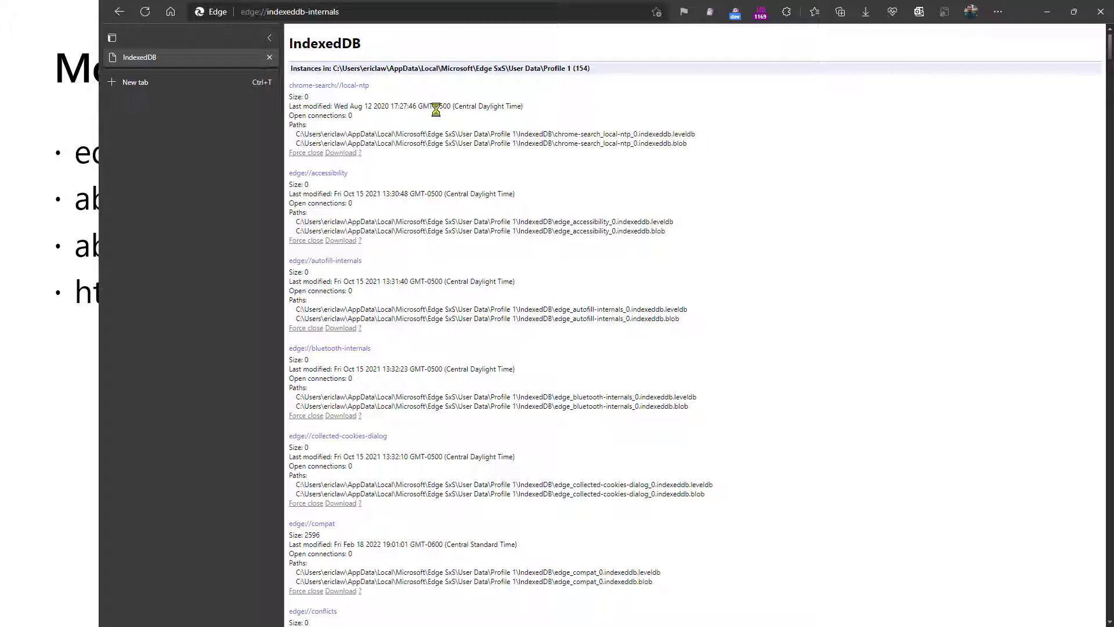
pyautogui.click(119, 12)
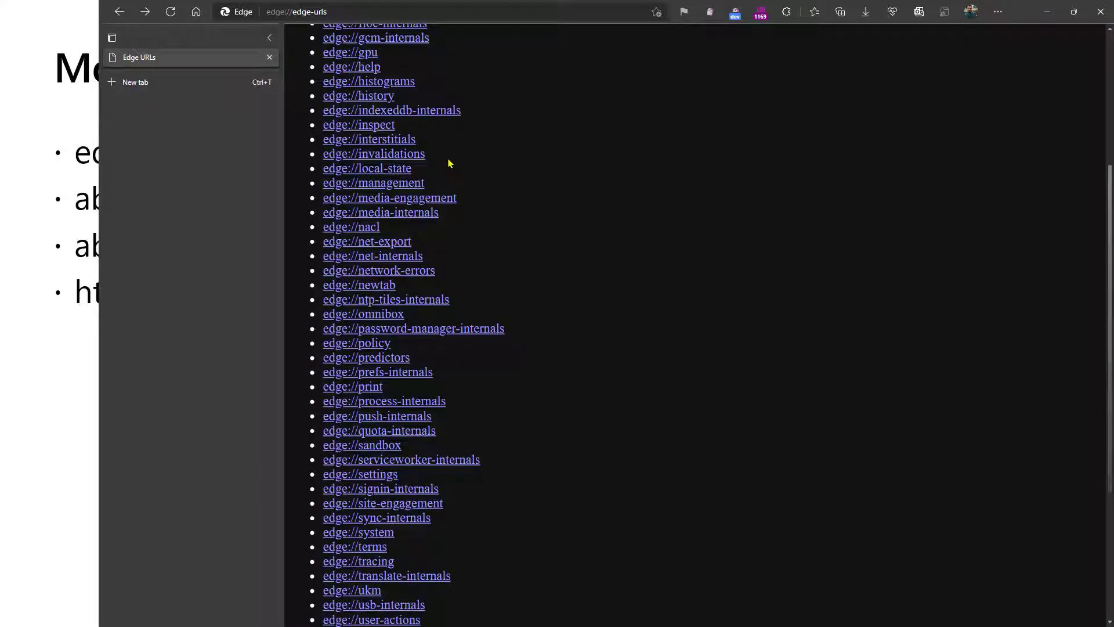
# Preview the Loud Malware and 'Clock is ahead' interstitials, then open edge://management.
pyautogui.click(393, 141)
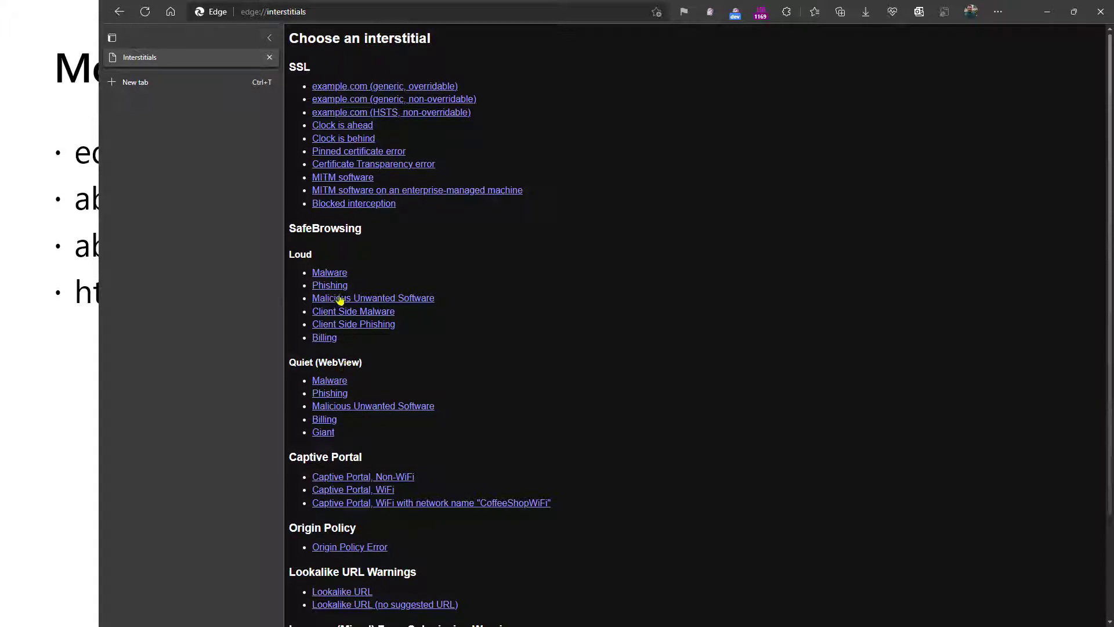
pyautogui.click(337, 278)
pyautogui.click(355, 125)
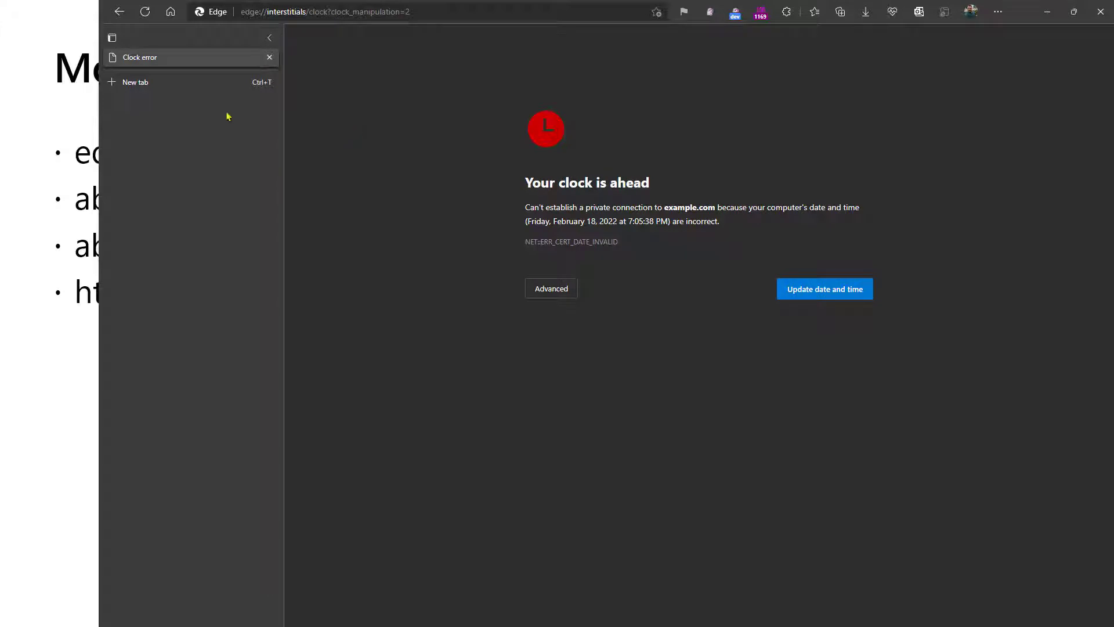
pyautogui.click(118, 12)
pyautogui.click(119, 12)
pyautogui.click(419, 82)
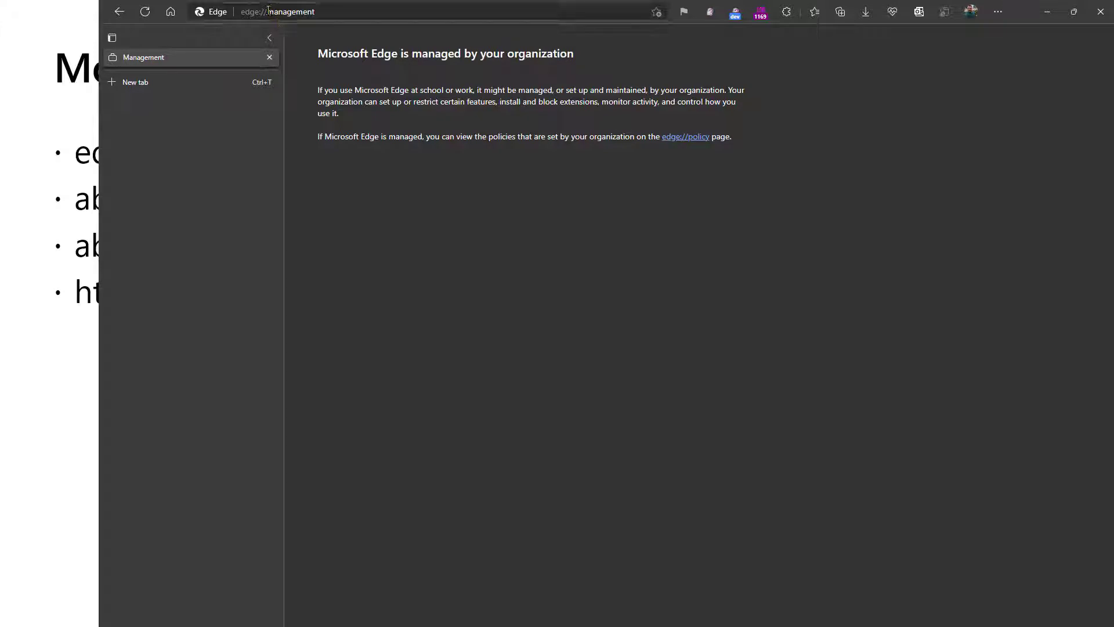
# Open edge://policy in a new tab from the Management page link.
pyautogui.click(685, 137)
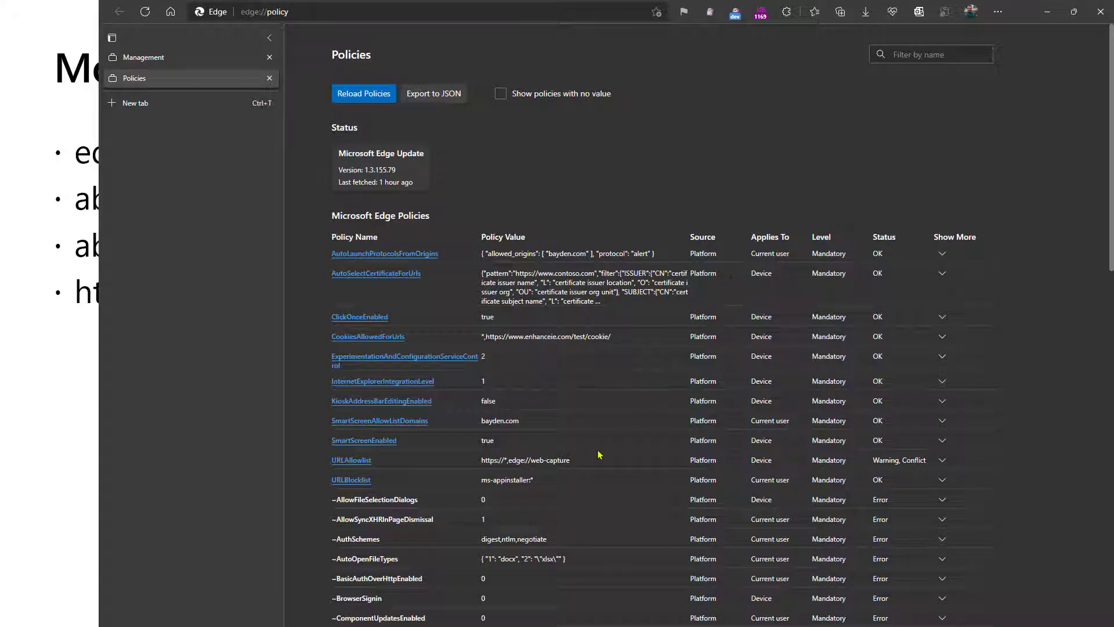
# Expand the URLAllowlist conflict and BrowserSignin error details, then close the tab and go back.
pyautogui.click(941, 460)
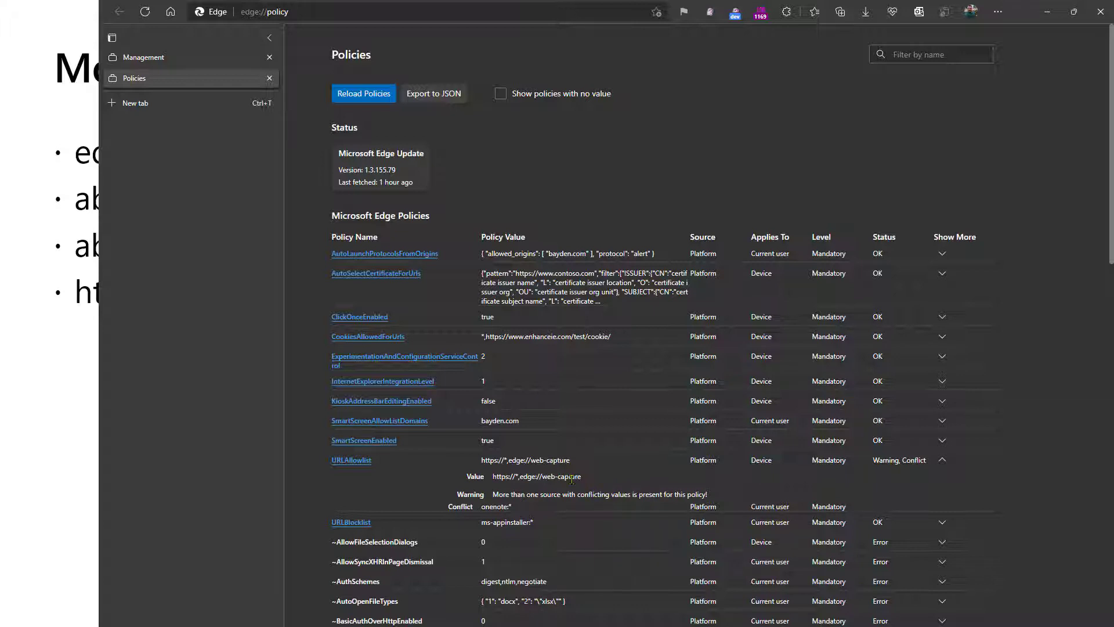
pyautogui.scroll(-3, 571, 478)
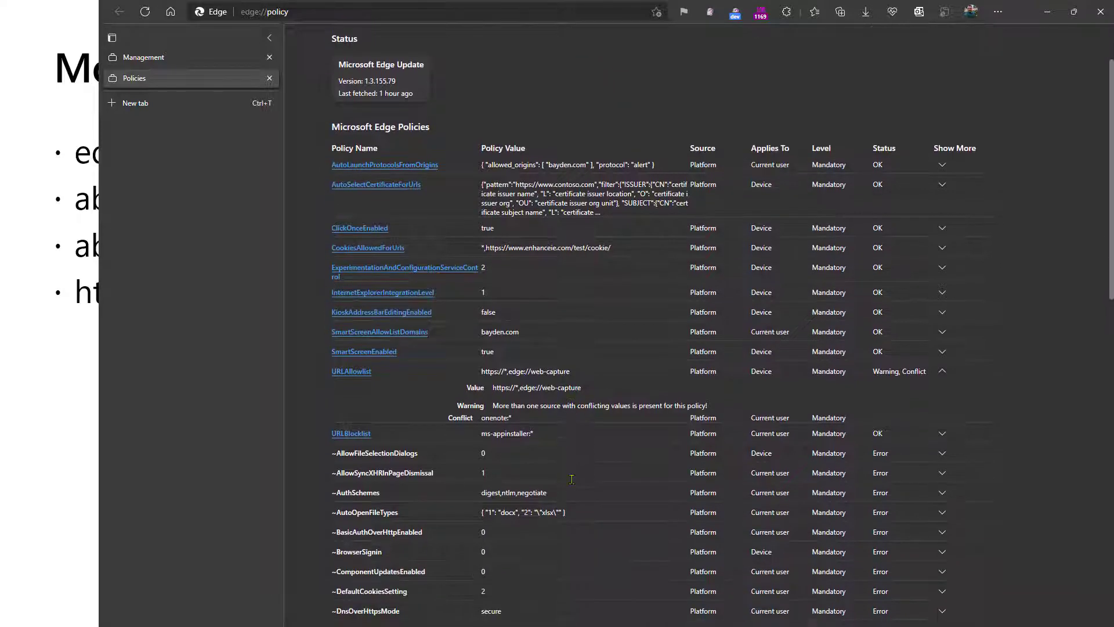
pyautogui.scroll(-5, 581, 441)
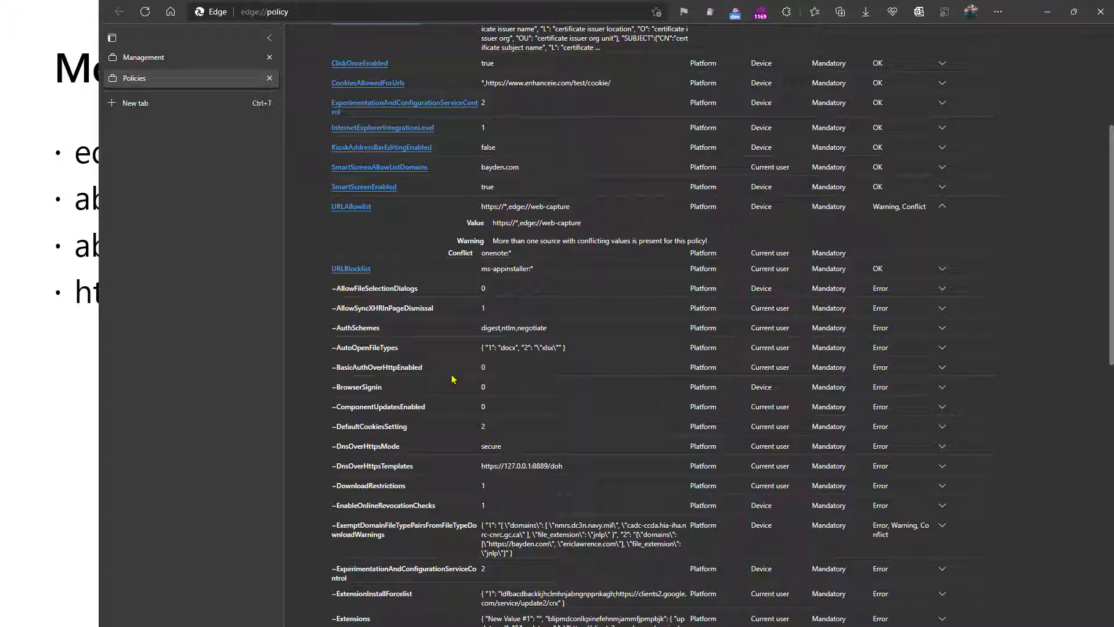
pyautogui.scroll(-1, 453, 378)
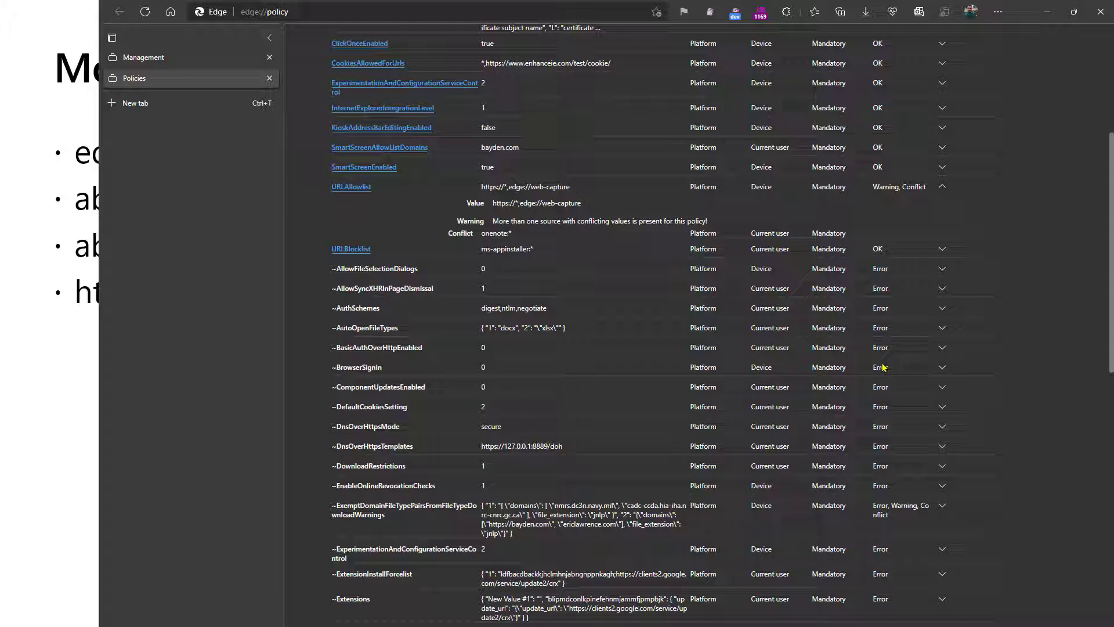
pyautogui.click(942, 367)
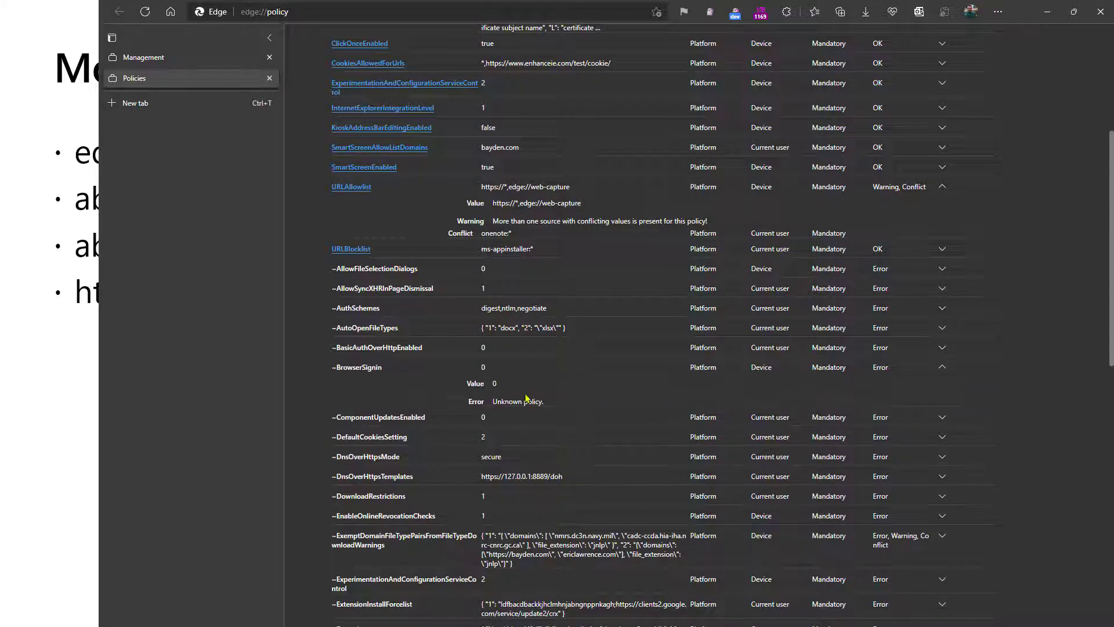
pyautogui.hotkey('ctrl', 'w')
pyautogui.hotkey('alt', 'Left')
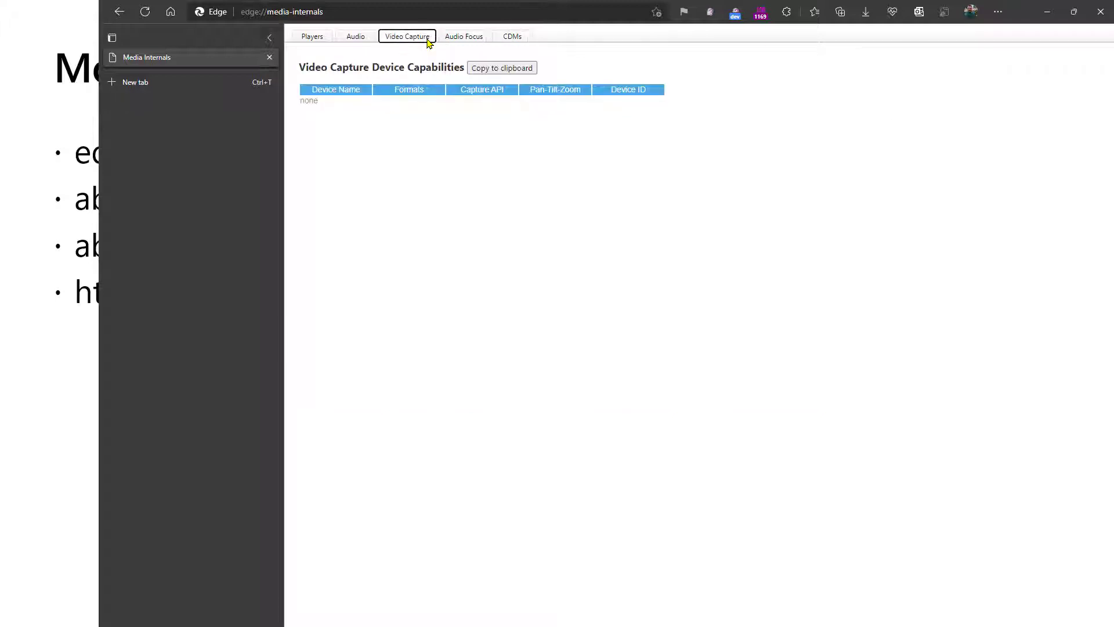
pyautogui.click(112, 13)
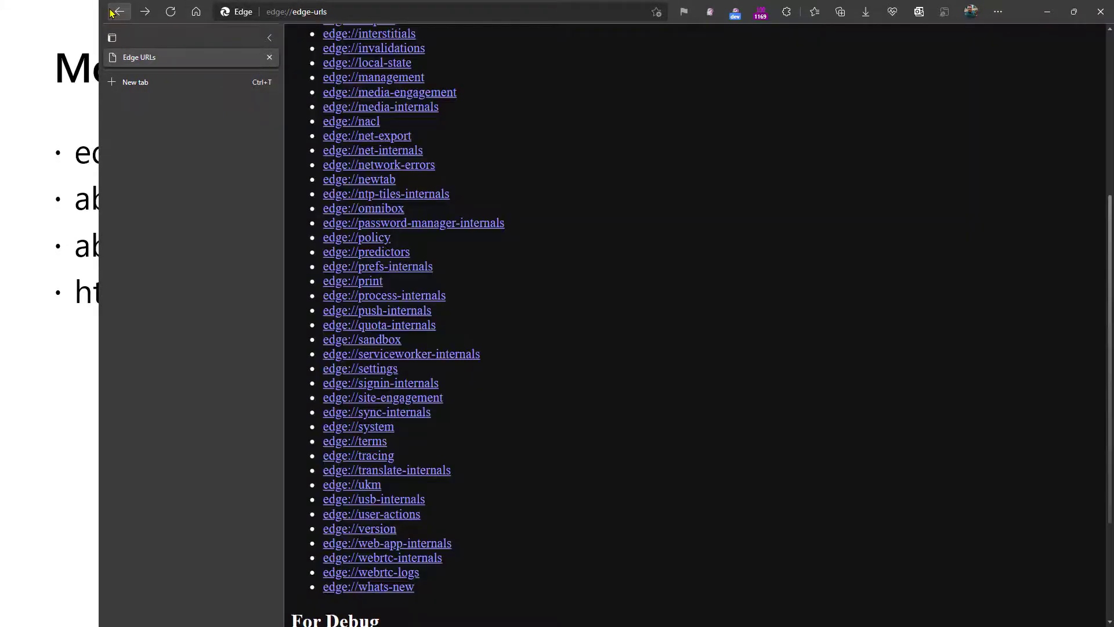
# Open edge://net-internals and view its Proxy, DNS and Sockets sections in turn.
pyautogui.click(397, 150)
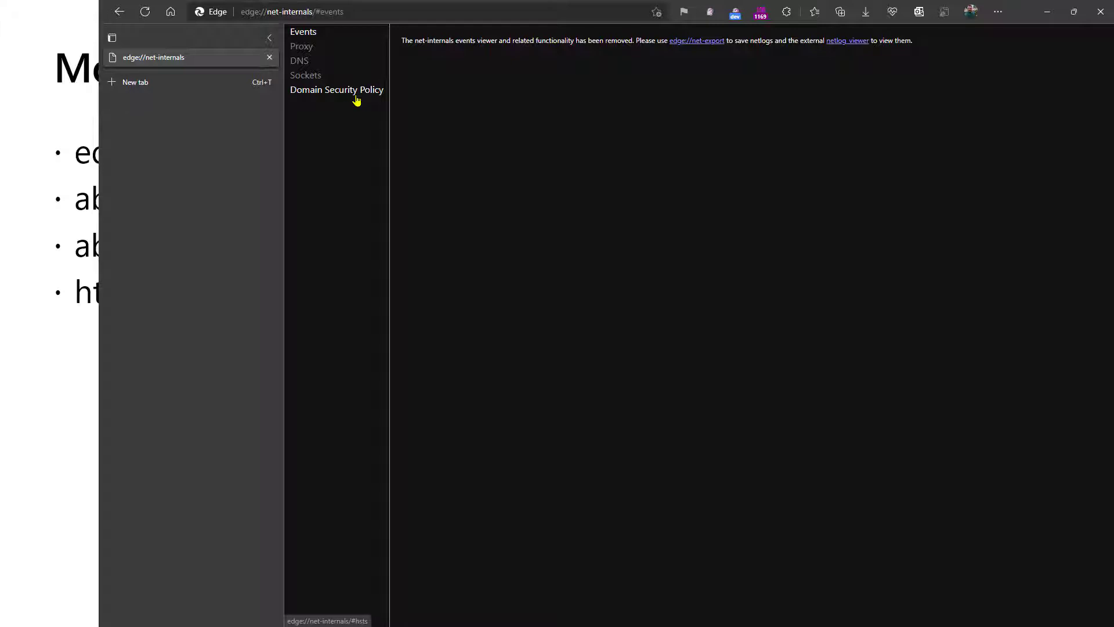
pyautogui.click(311, 58)
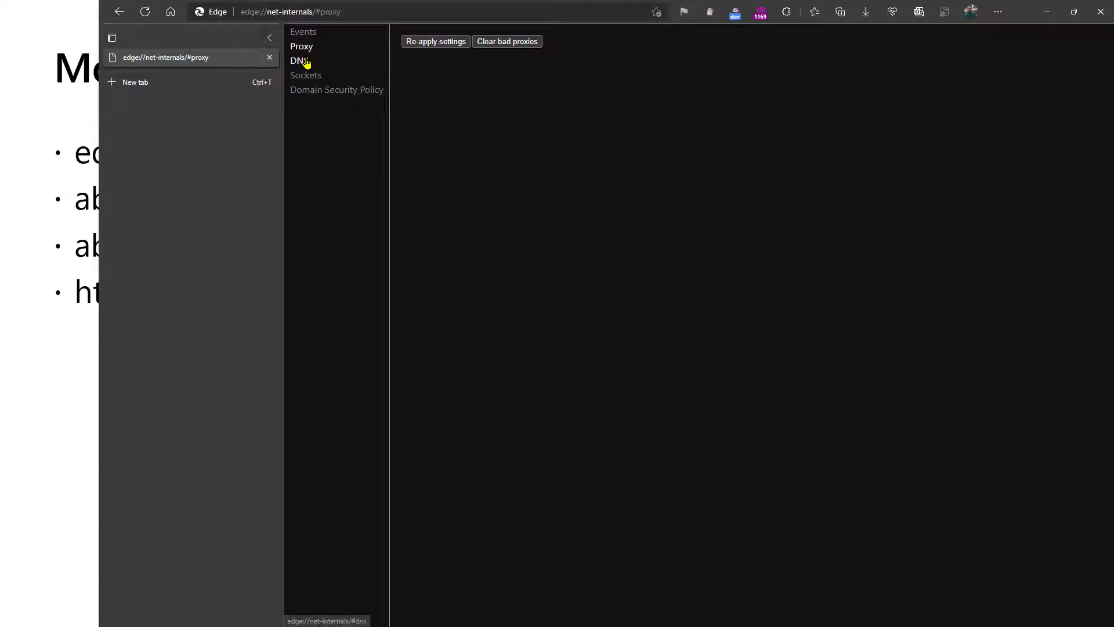
pyautogui.click(306, 63)
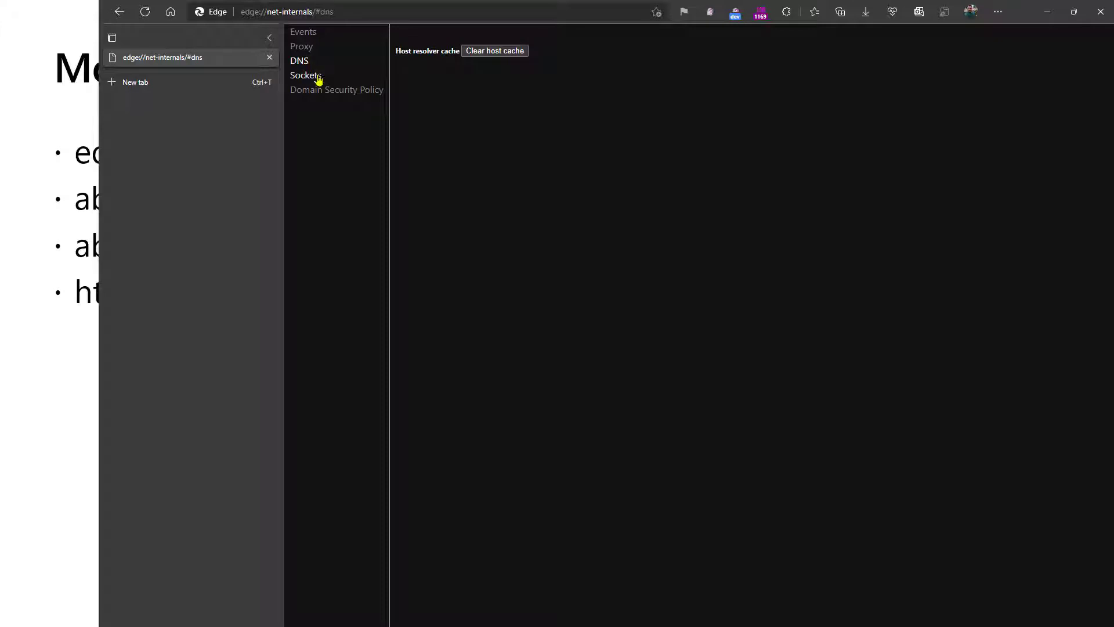
pyautogui.click(317, 83)
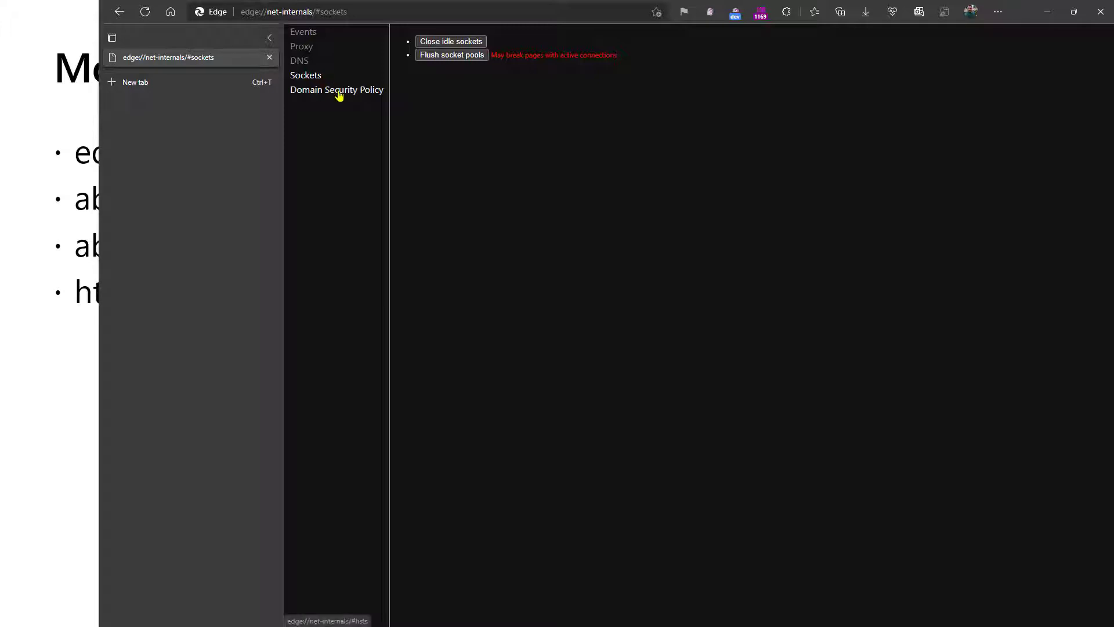
# Show the net-internals Domain Security Policy section with its HSTS and Expect-CT tools.
pyautogui.click(339, 95)
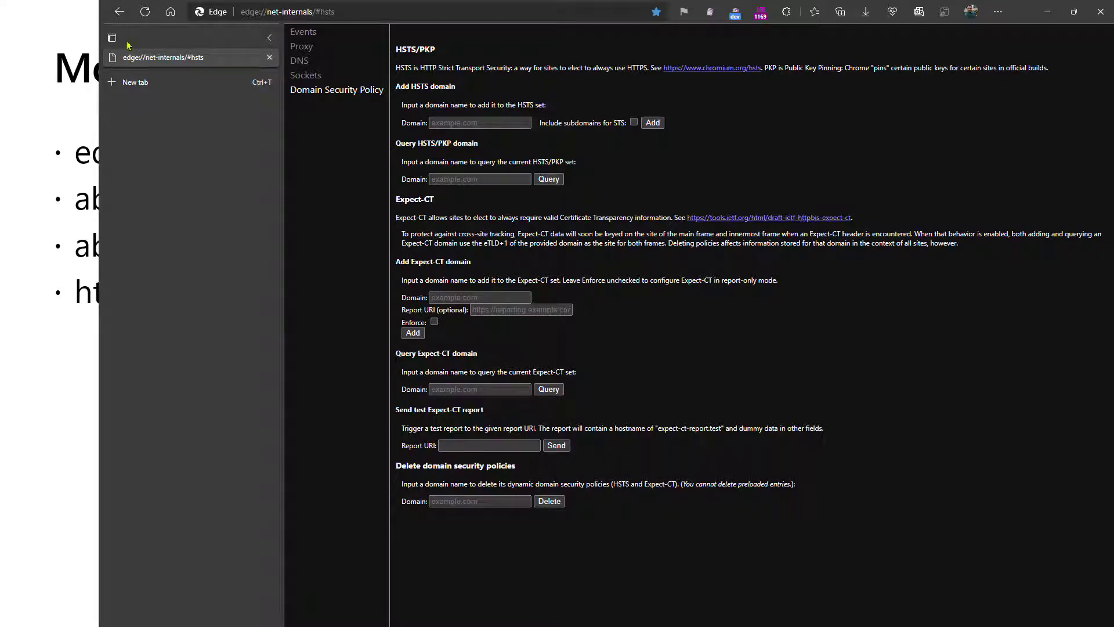
# Return to edge://edge-urls through the Back button's history and scroll down the list.
pyautogui.rightClick(119, 11)
pyautogui.click(131, 69)
pyautogui.scroll(-1, 451, 141)
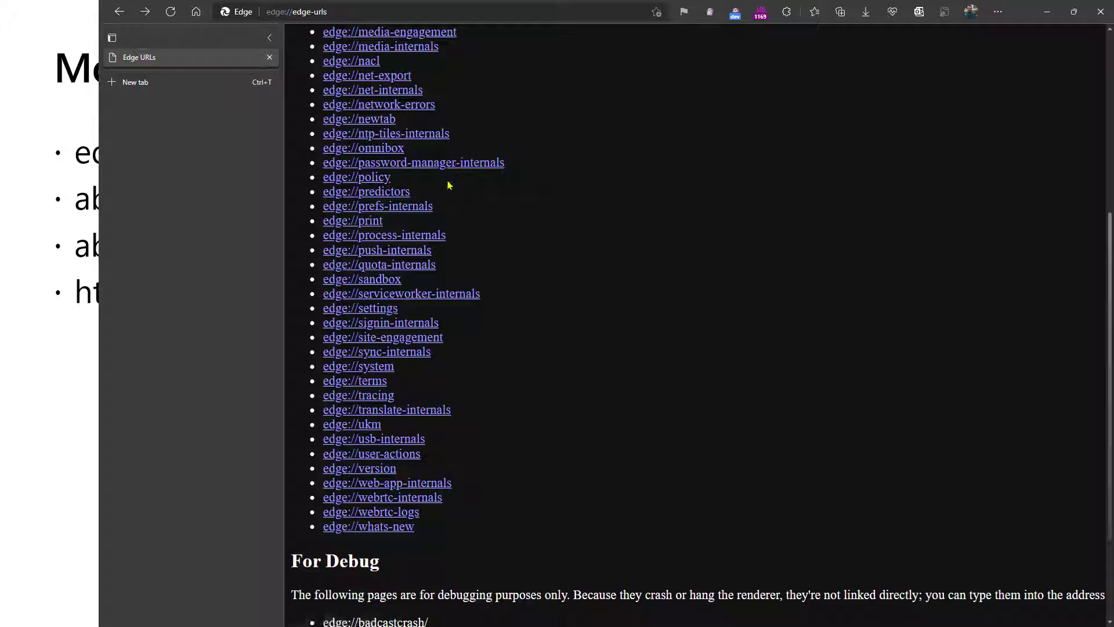
pyautogui.scroll(-1, 449, 183)
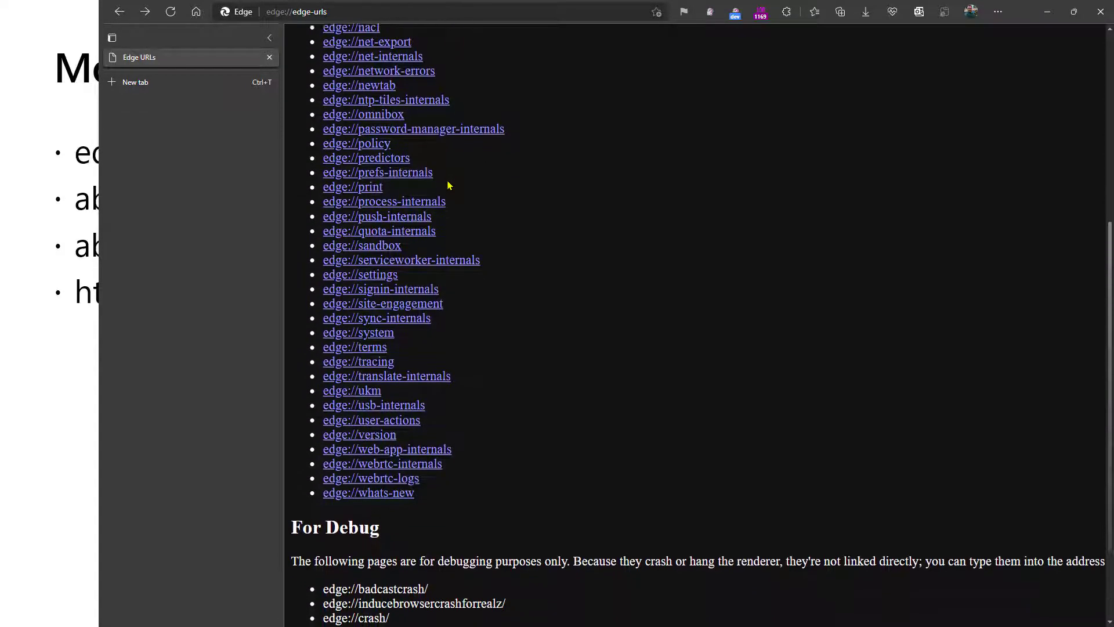
# Open the edge://sandbox Sandbox Status page and scroll through its process table.
pyautogui.click(383, 242)
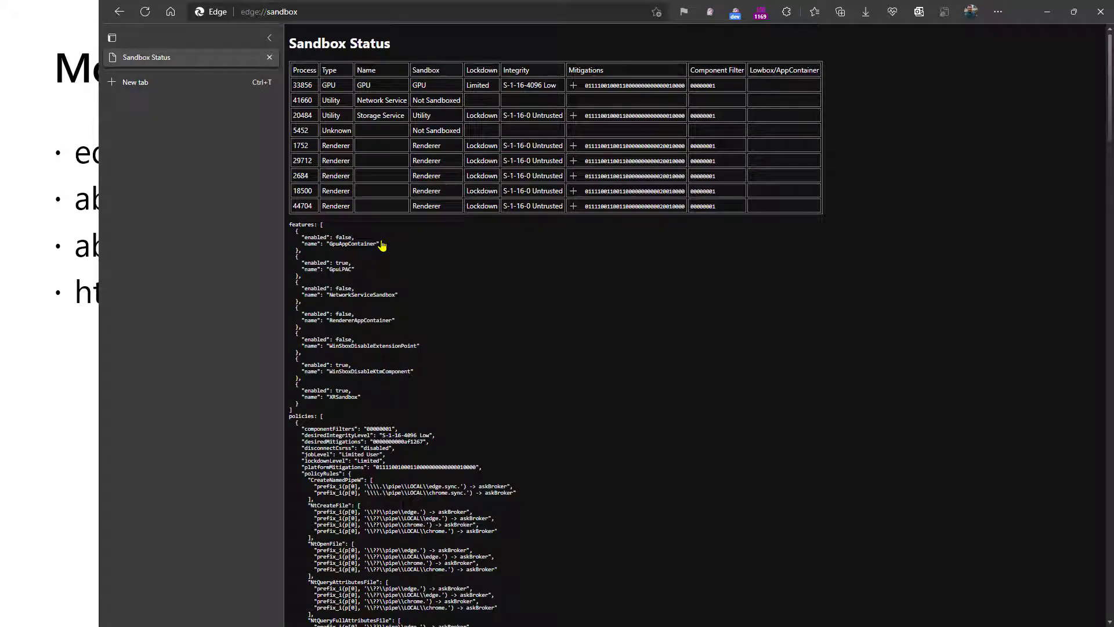
pyautogui.scroll(-4, 383, 245)
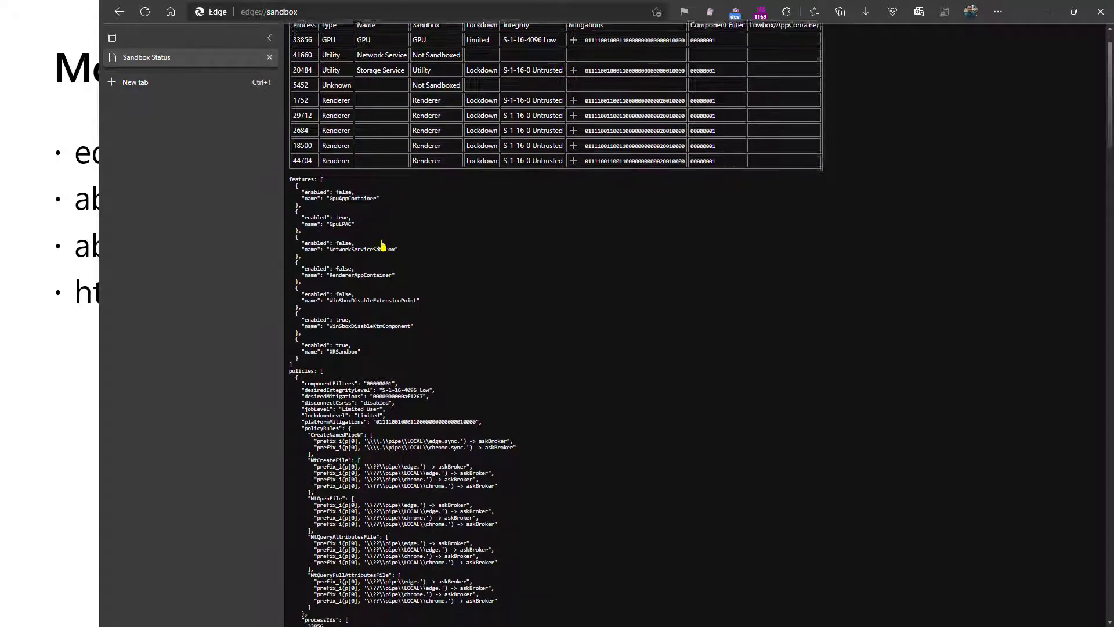
pyautogui.scroll(4, 382, 245)
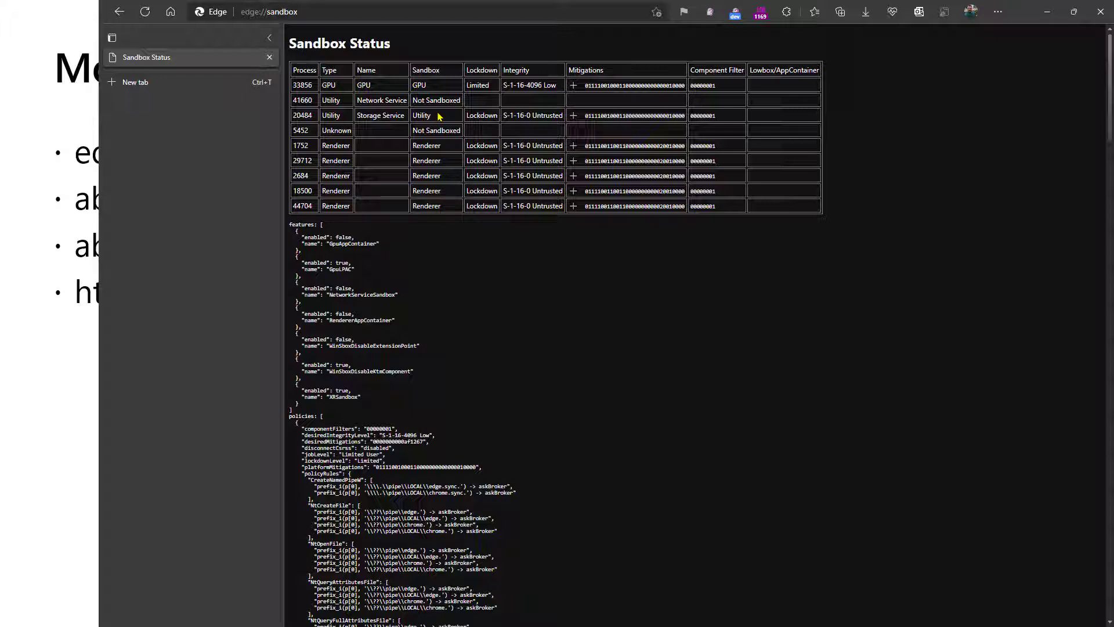
# Bring up the page context menu over the sandbox table, then dismiss it.
pyautogui.rightClick(447, 100)
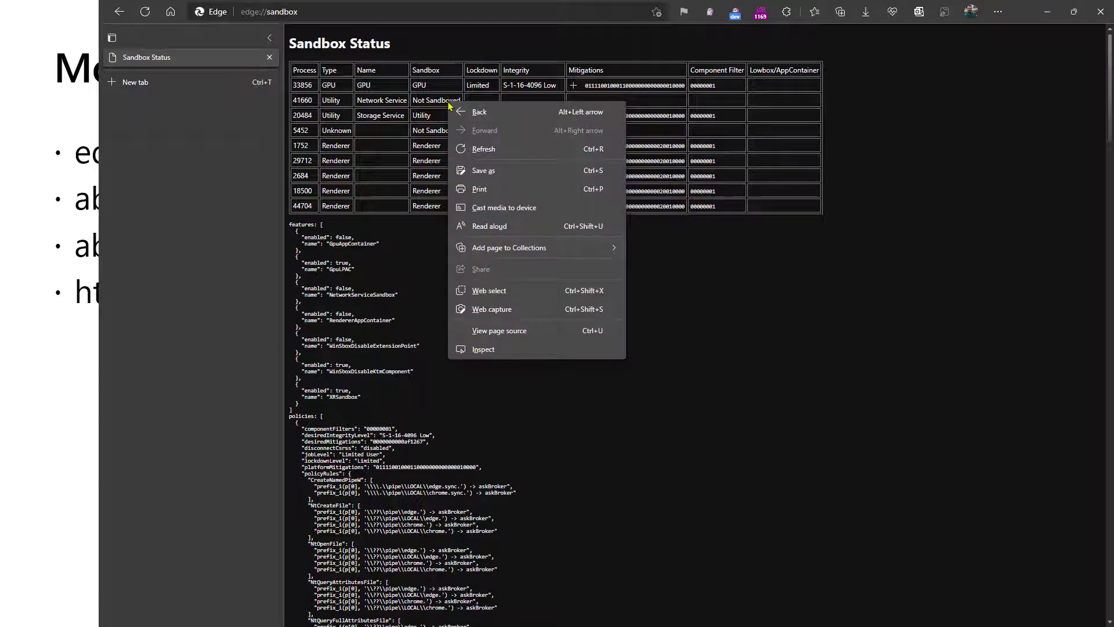
pyautogui.rightClick(439, 100)
pyautogui.click(400, 105)
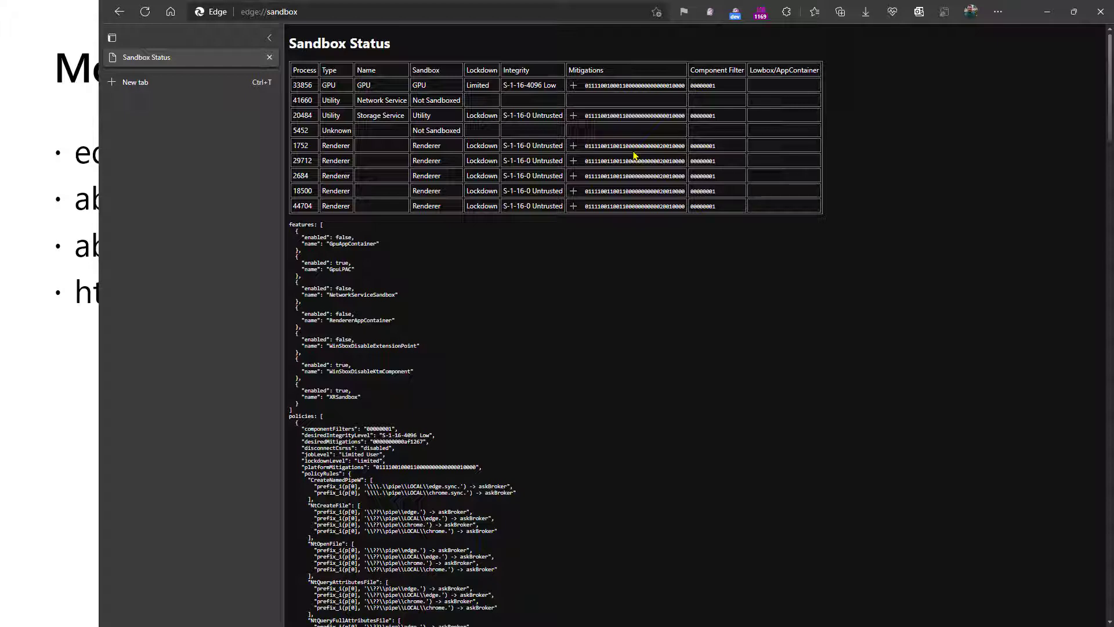
# Open Browser Task Manager with Shift+Esc, move and enlarge it, select Utility: Storage Service, then close it.
pyautogui.hotkey('shift', 'Escape')
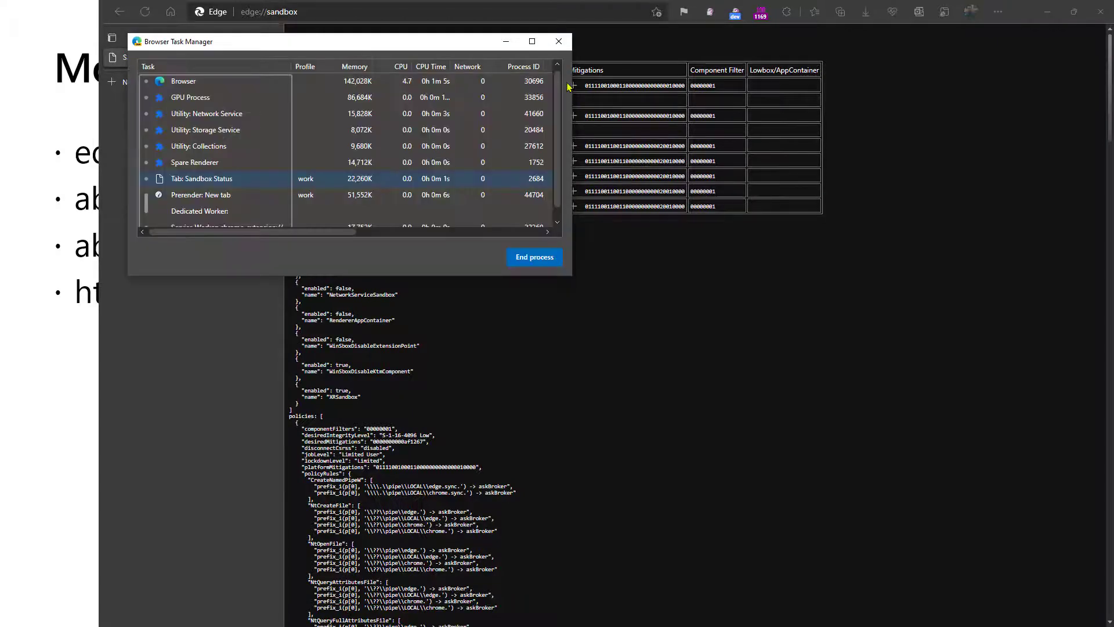
pyautogui.moveTo(471, 49); pyautogui.dragTo(674, 144)
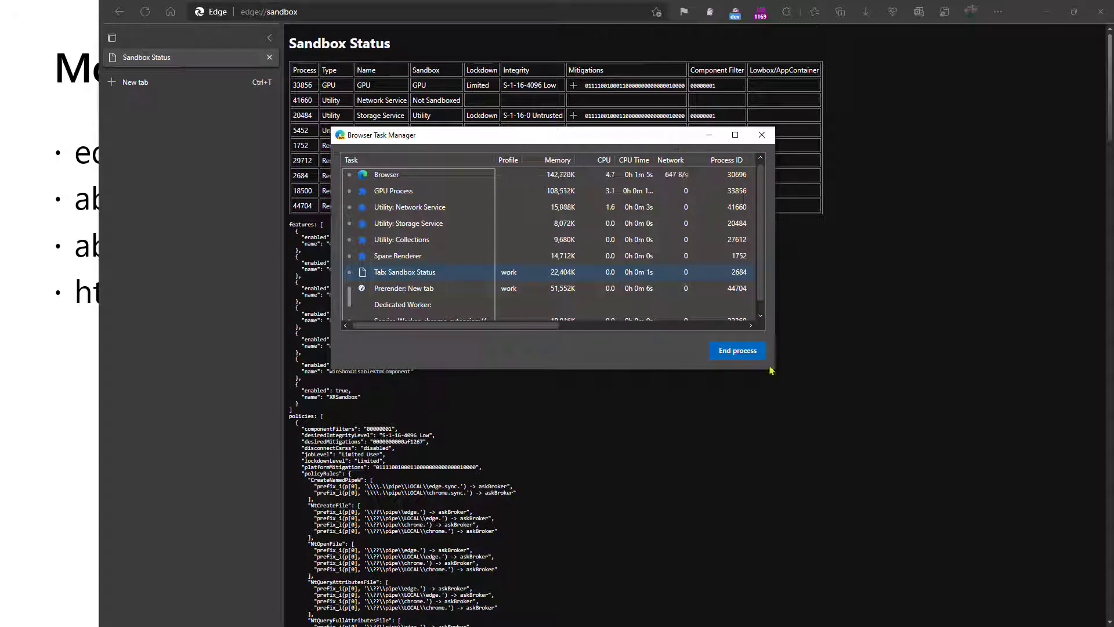
pyautogui.moveTo(770, 370); pyautogui.dragTo(951, 475)
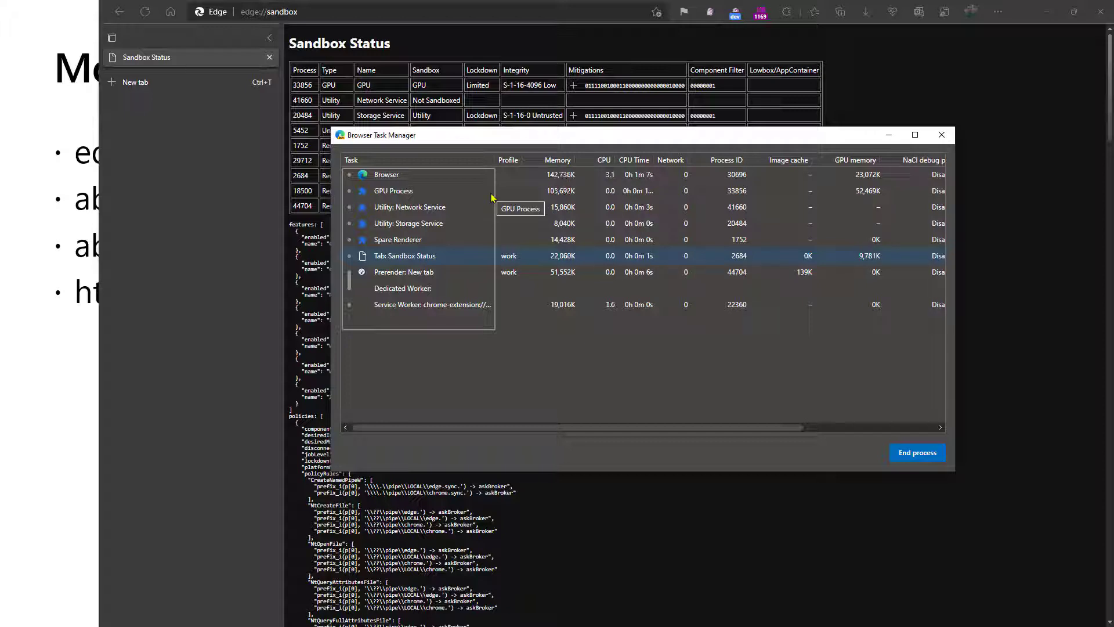
pyautogui.click(455, 224)
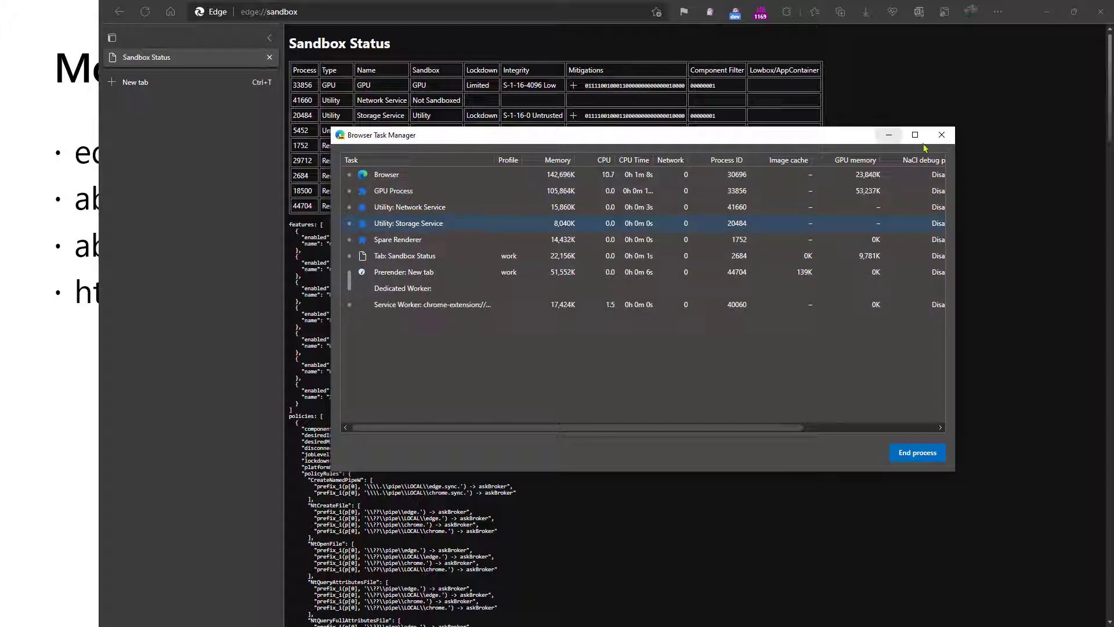
pyautogui.click(941, 134)
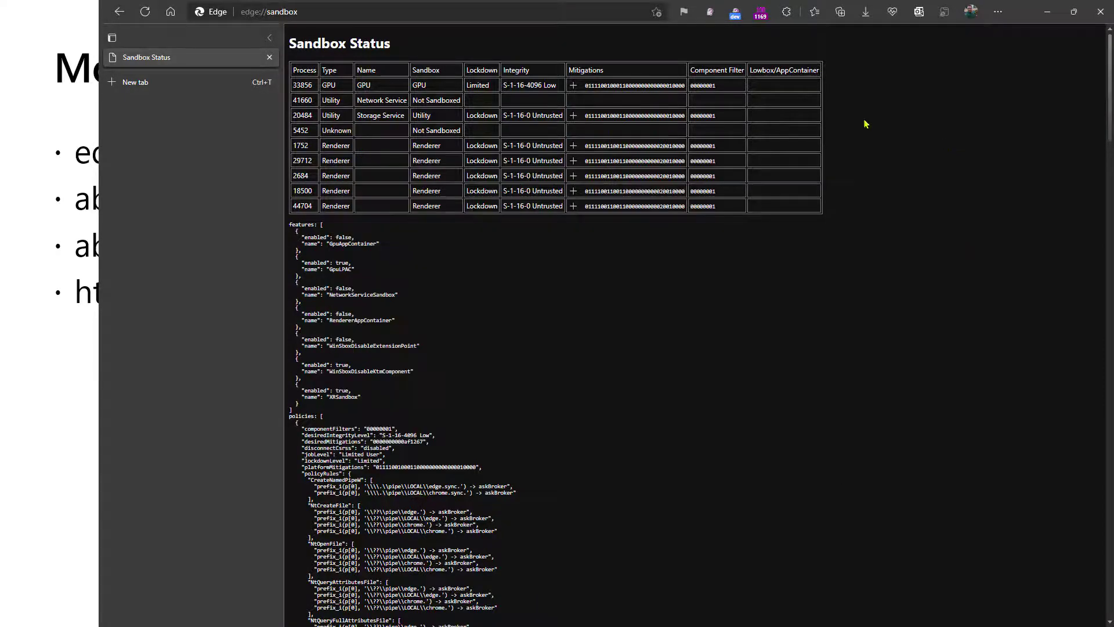
# Browse edge://serviceworker-internals from the Edge URLs list, then go back and scroll the list.
pyautogui.hotkey('alt', 'Left')
pyautogui.click(436, 256)
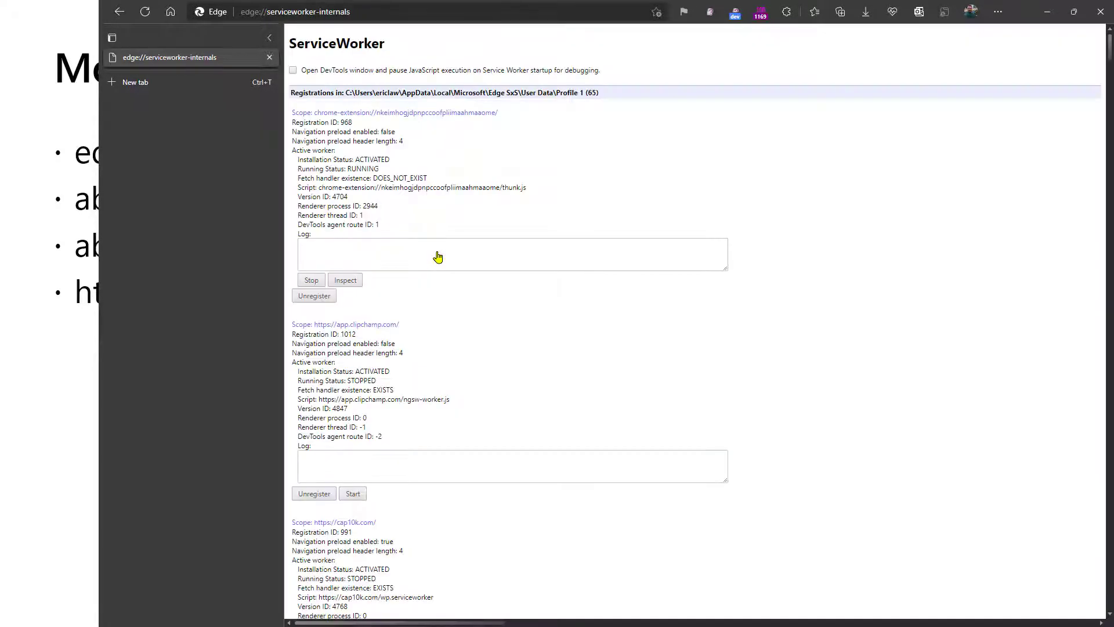
pyautogui.scroll(-1, 437, 257)
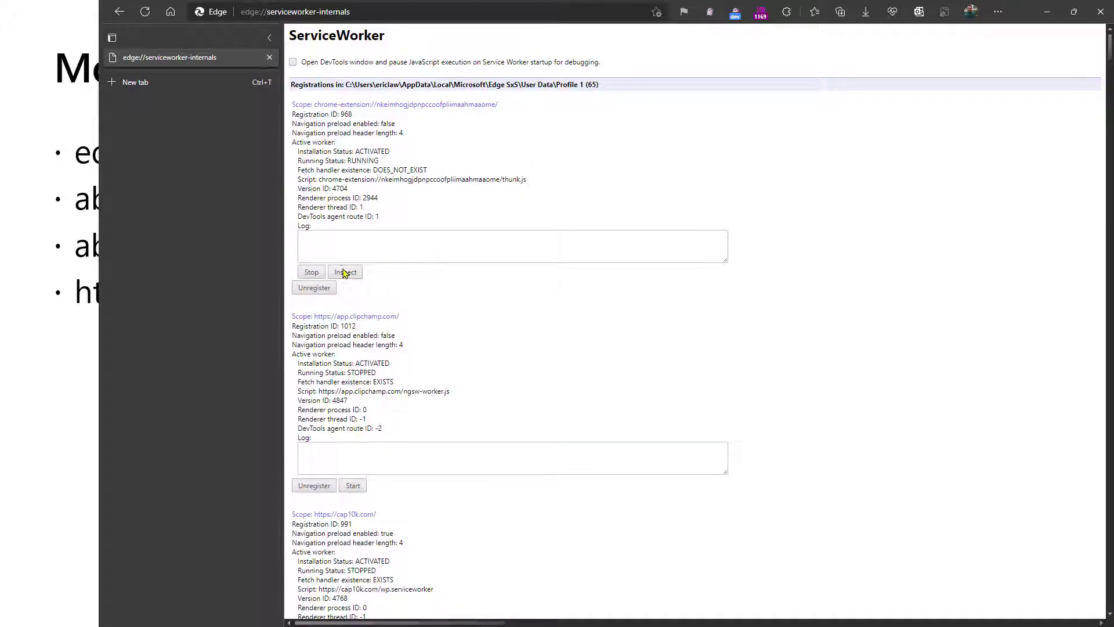
pyautogui.click(121, 11)
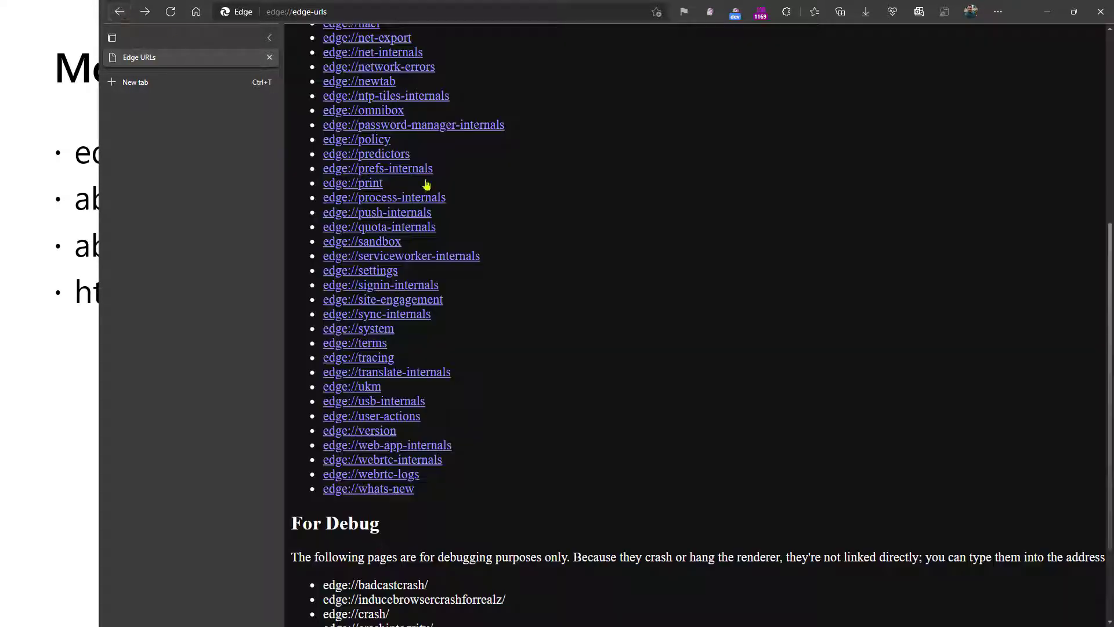
pyautogui.scroll(-1, 464, 279)
# Open edge://site-engagement and change github.com's Base score to 0.
pyautogui.click(441, 265)
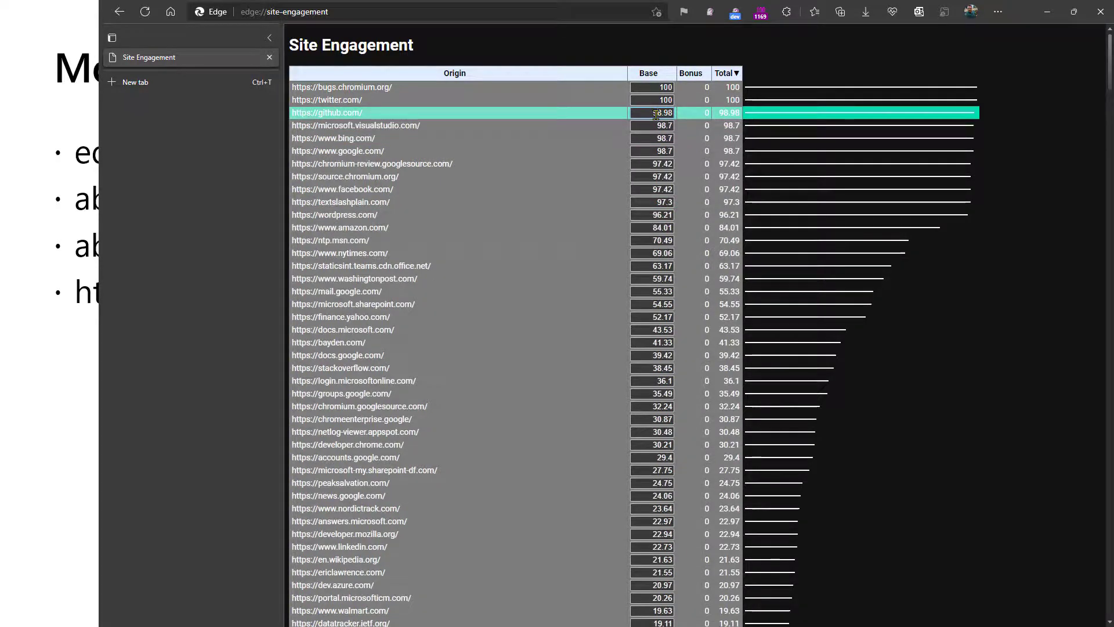
pyautogui.doubleClick(655, 113)
pyautogui.write('0')
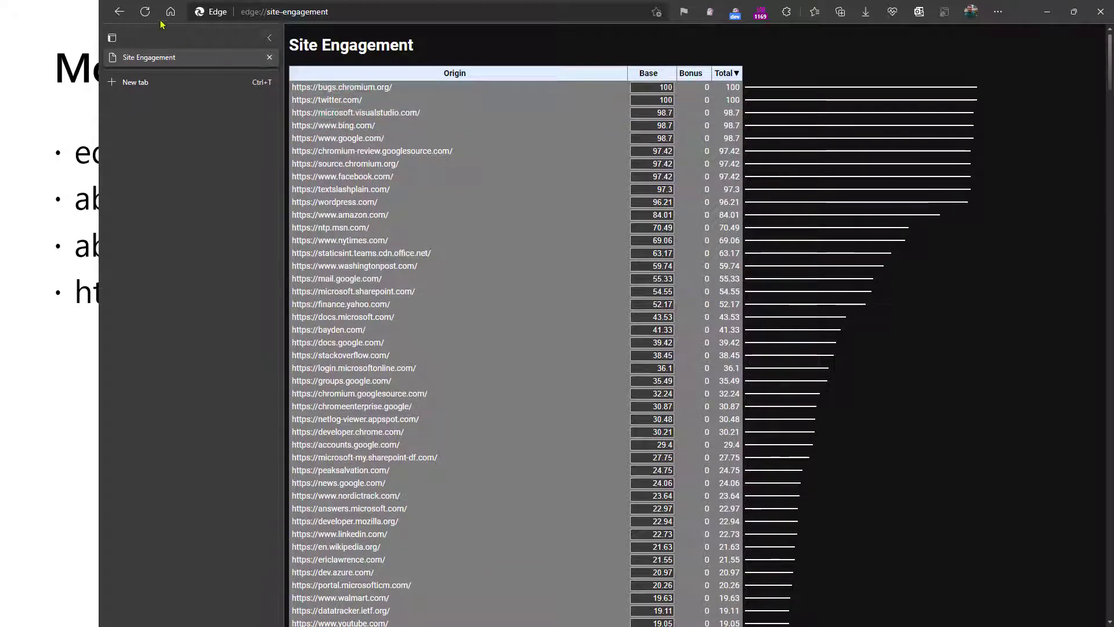
# Go back to Edge URLs, open edge://system, and select its extensions list text.
pyautogui.click(119, 11)
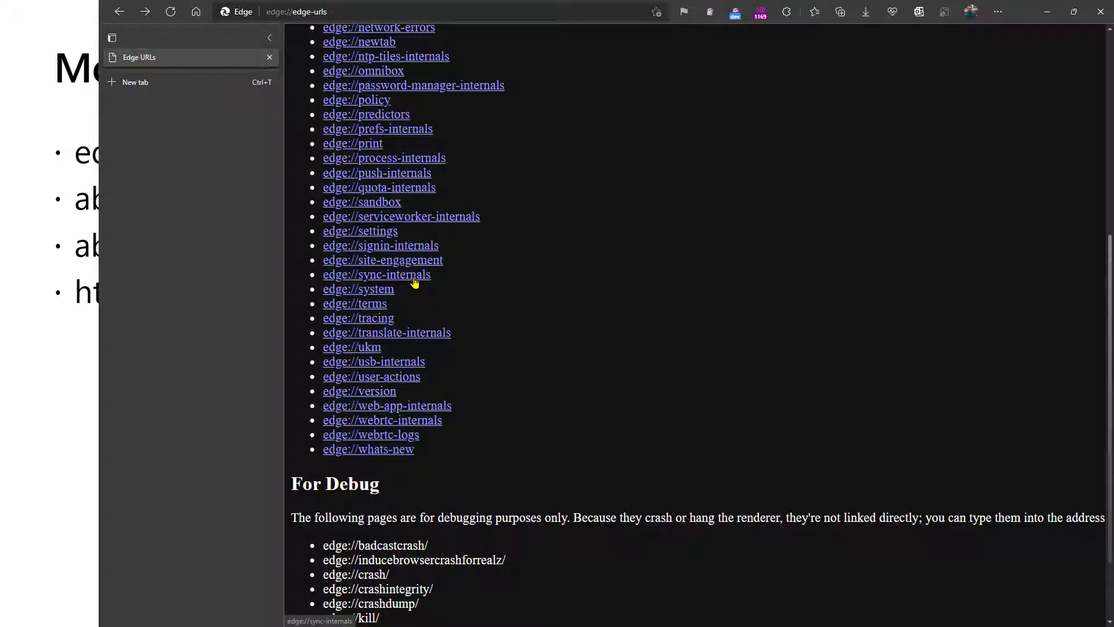
pyautogui.click(387, 292)
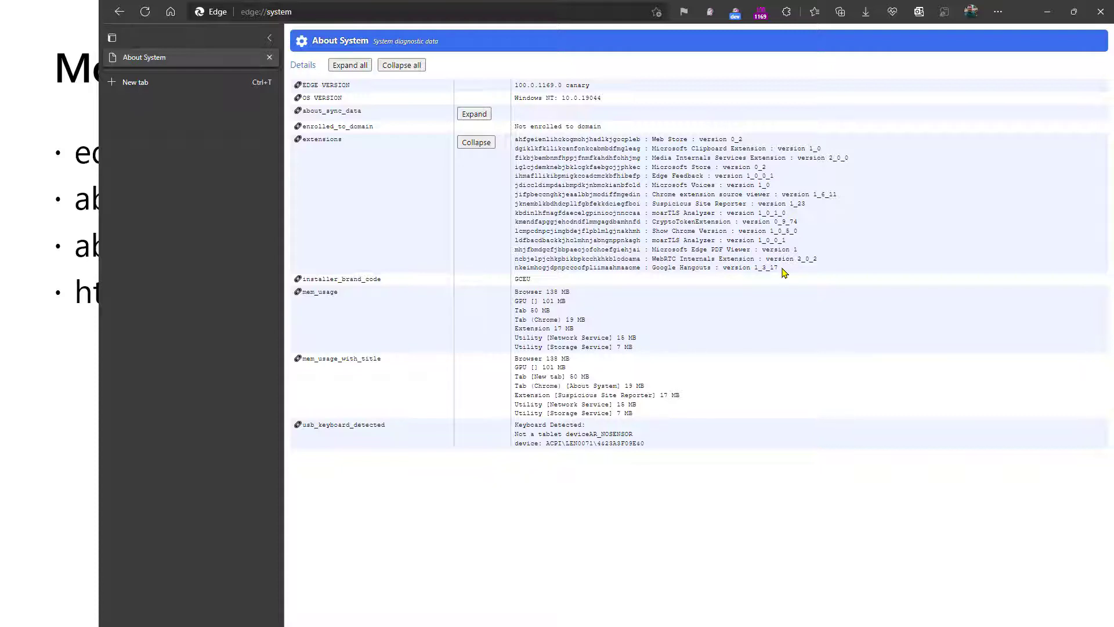
pyautogui.moveTo(781, 273); pyautogui.dragTo(507, 142)
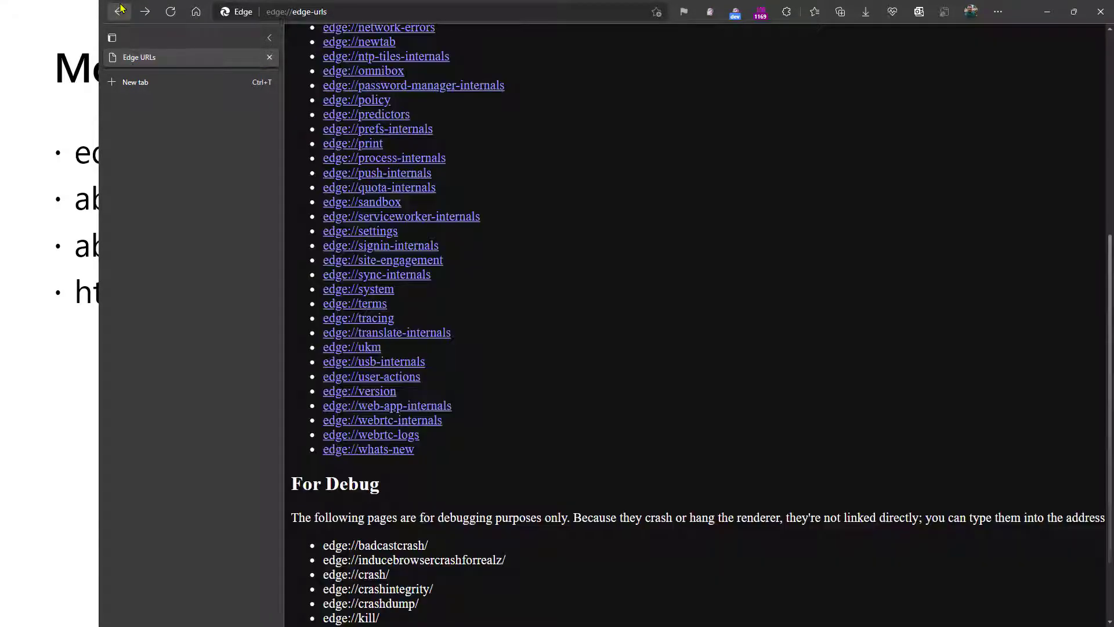
# Scroll down the Edge URLs list toward the edge://tracing link.
pyautogui.scroll(-1, 387, 279)
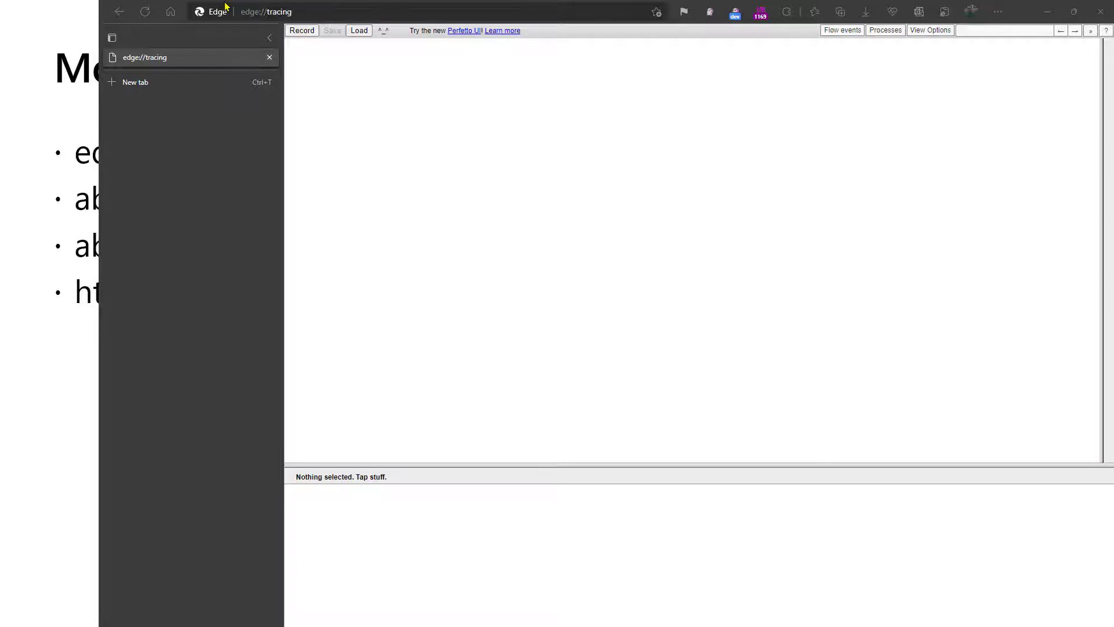
# Visit edge://usb-internals from the Edge URLs list, then return to the list and scroll it.
pyautogui.click(119, 10)
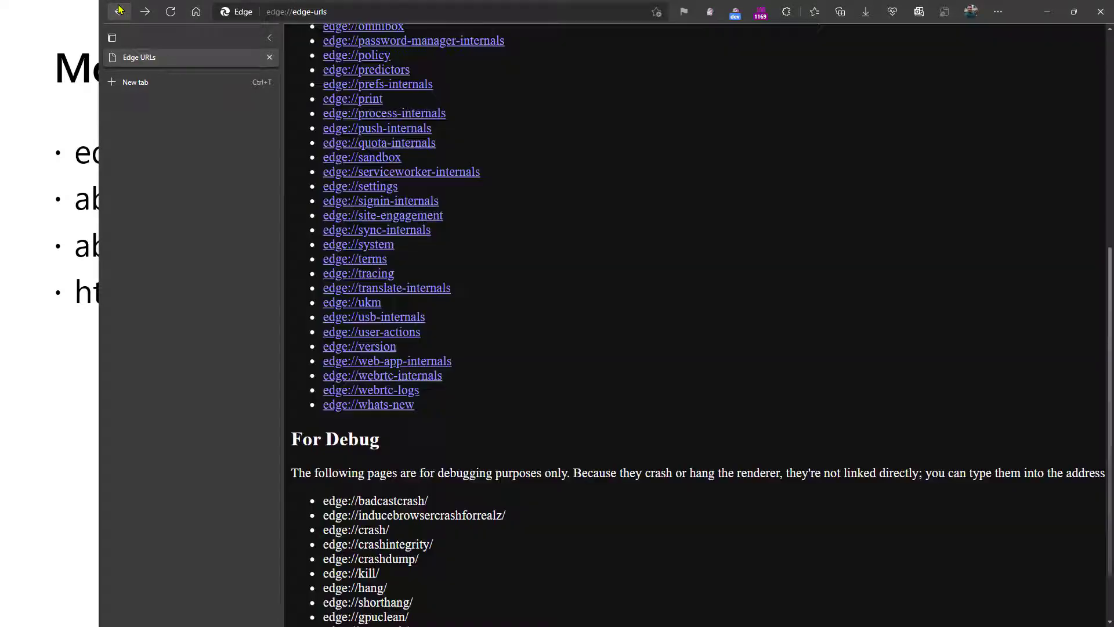
pyautogui.click(410, 318)
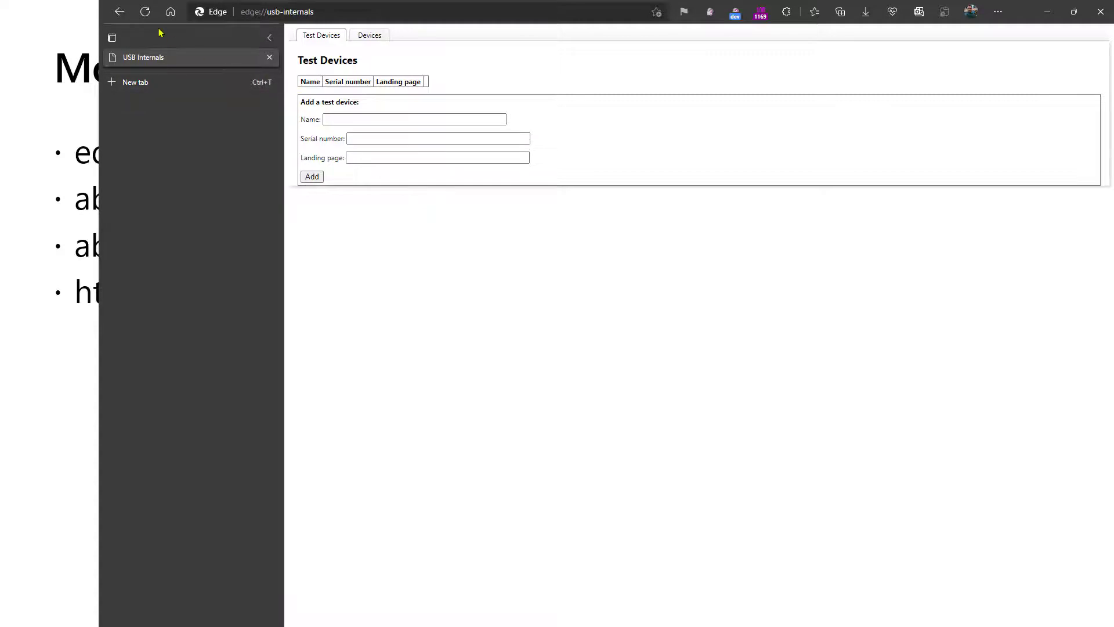
pyautogui.rightClick(120, 13)
pyautogui.click(142, 27)
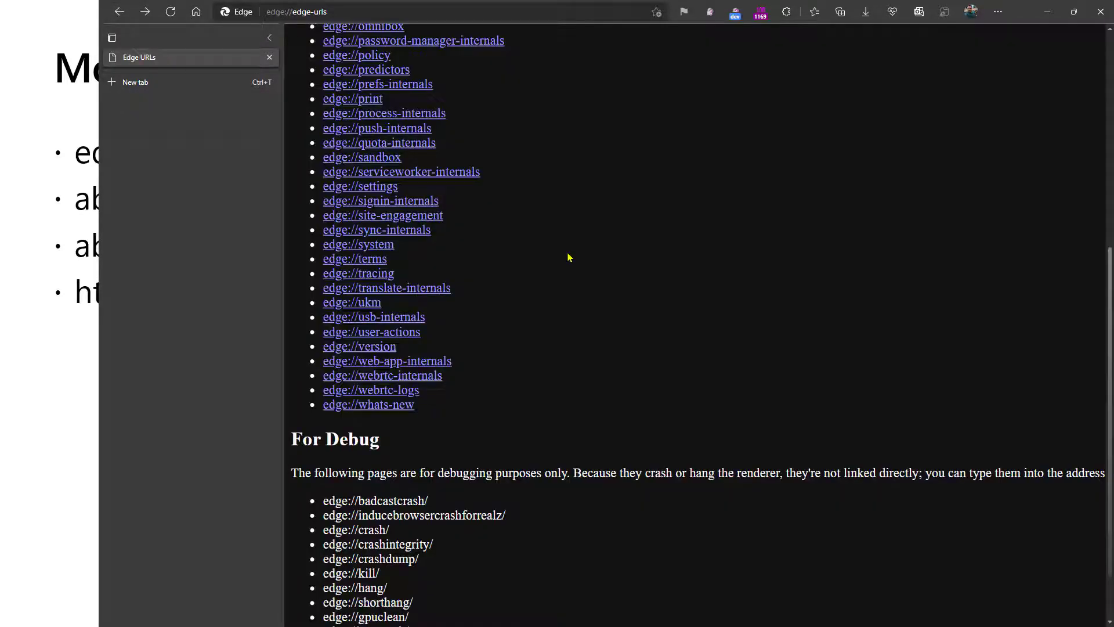
pyautogui.scroll(-1, 569, 257)
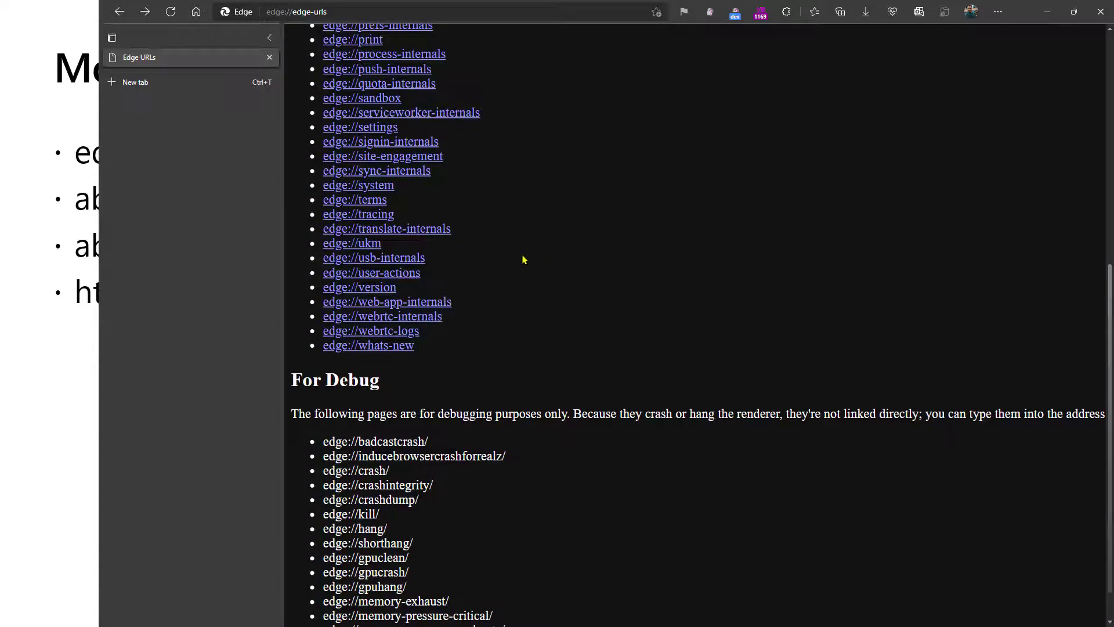
# Open edge://version, scroll through Variations, and show the popup reporting Edge v100.0.1169.0.
pyautogui.click(390, 287)
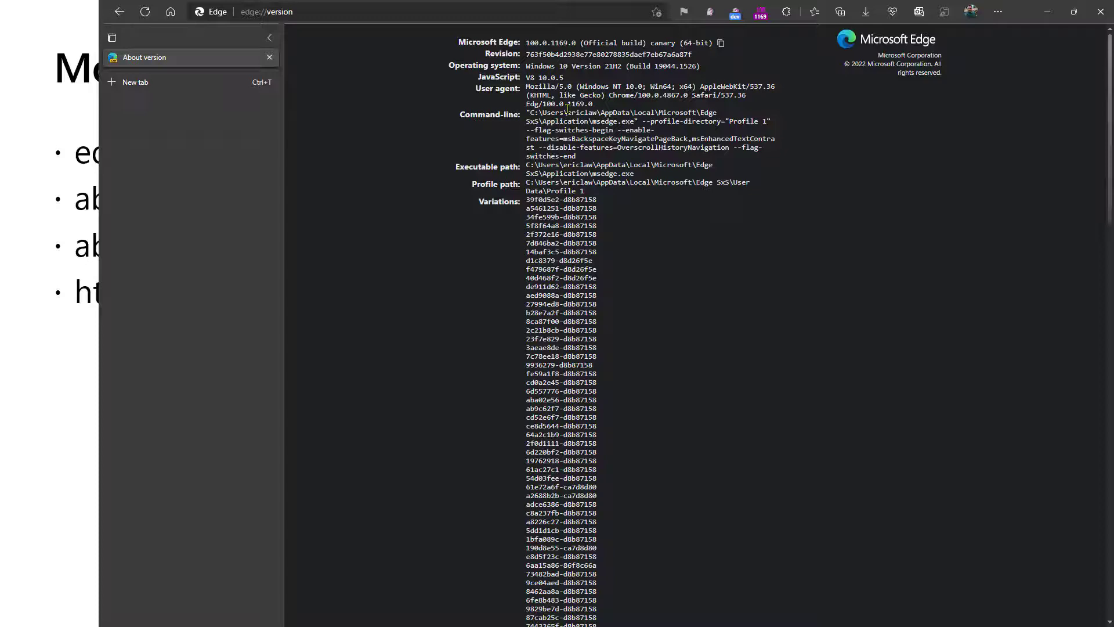
pyautogui.scroll(-1, 568, 107)
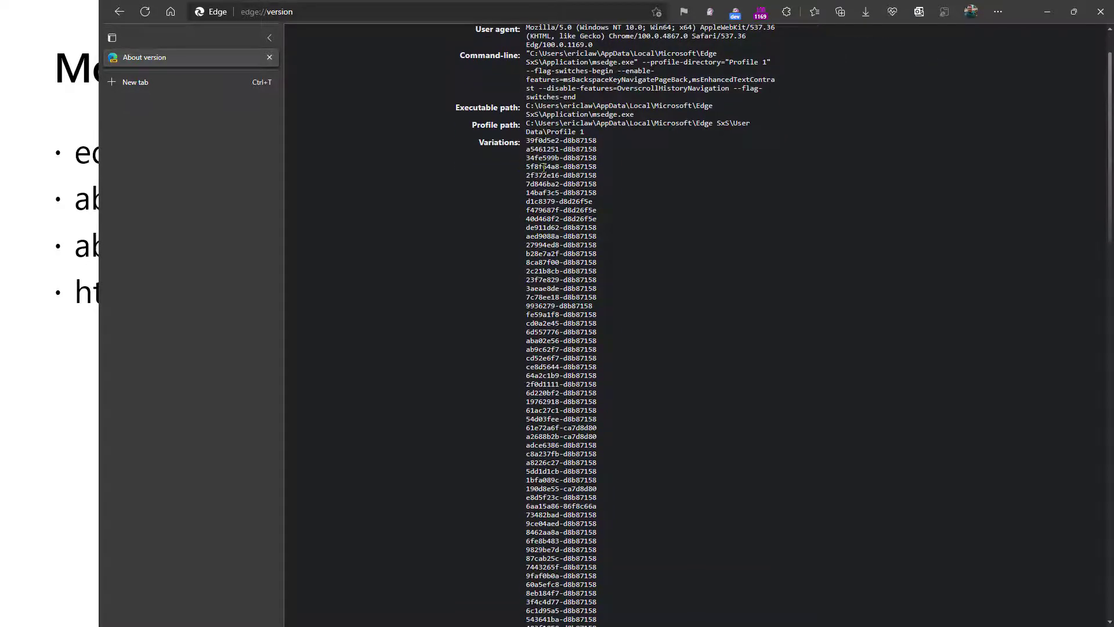
pyautogui.scroll(-12, 544, 168)
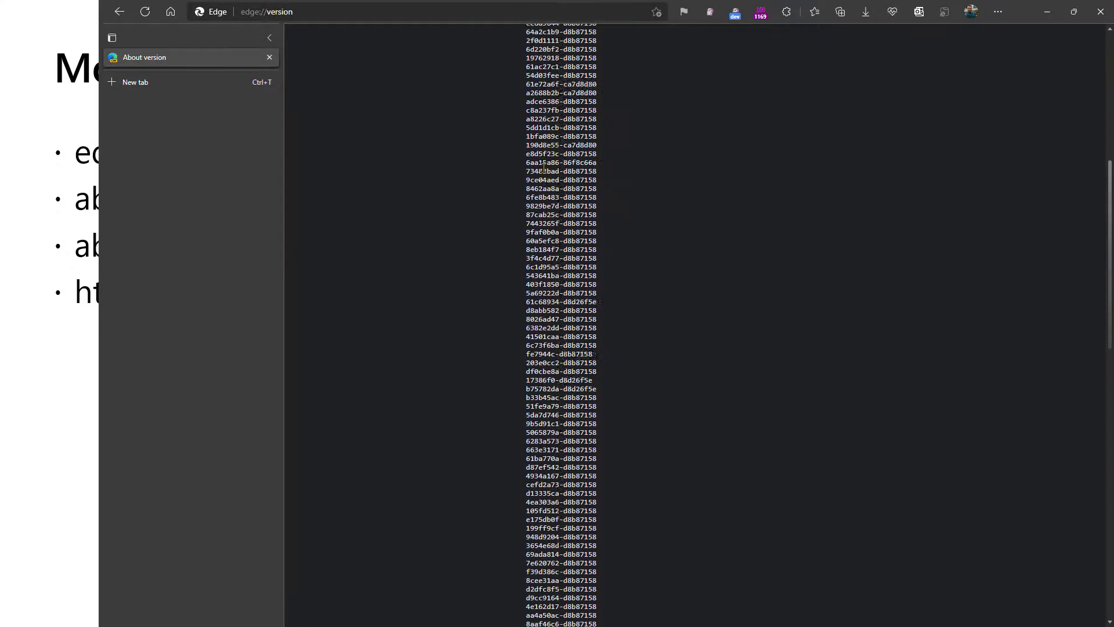
pyautogui.scroll(10, 598, 179)
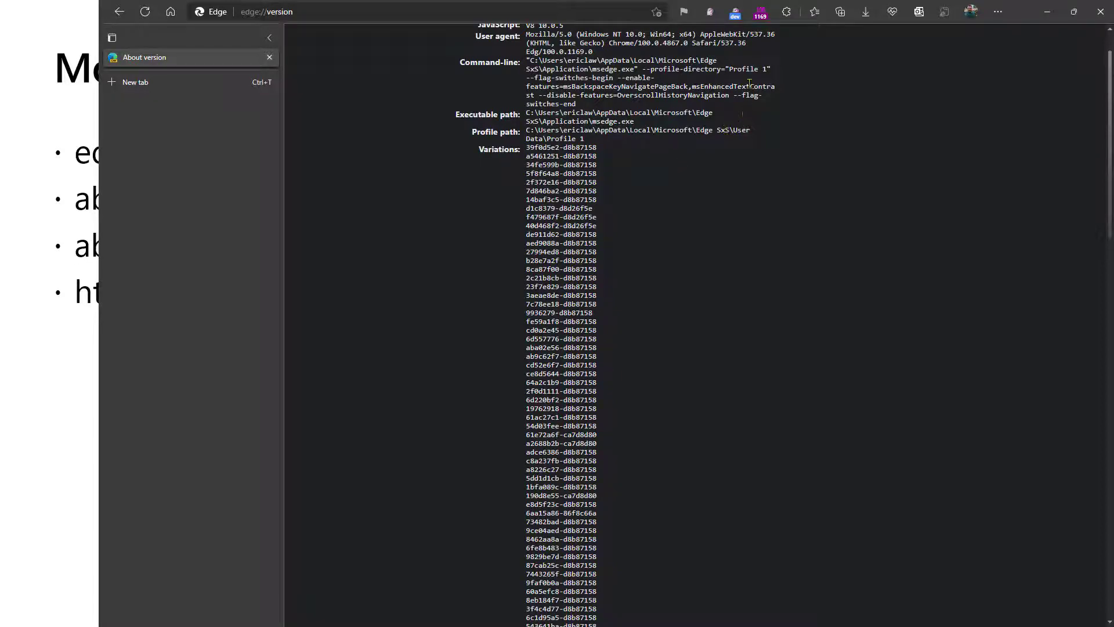
pyautogui.click(761, 17)
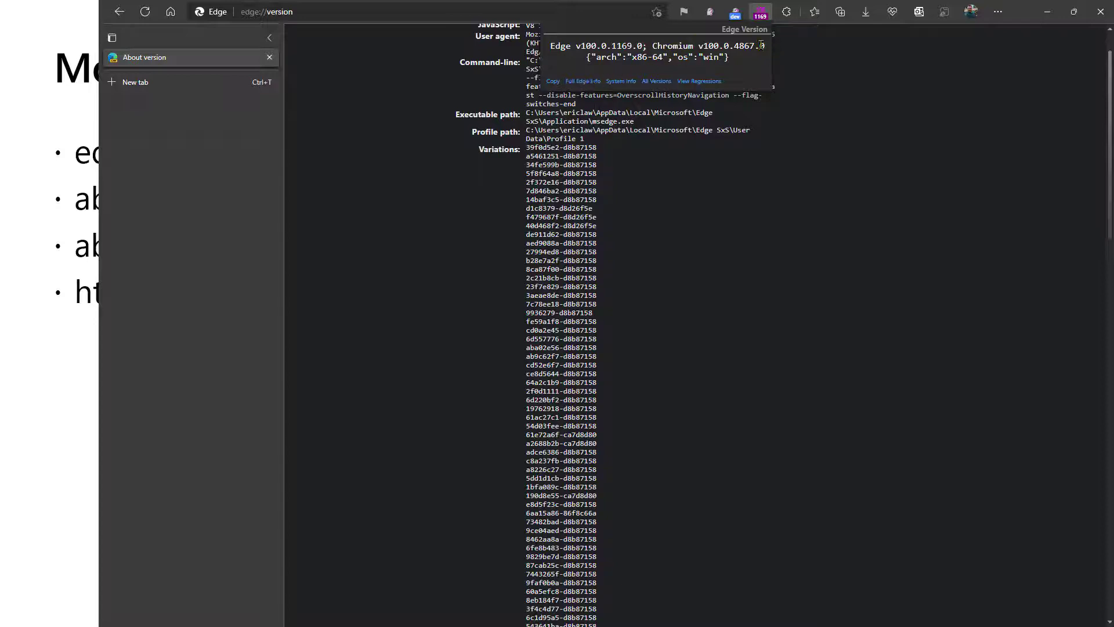
pyautogui.moveTo(766, 17)
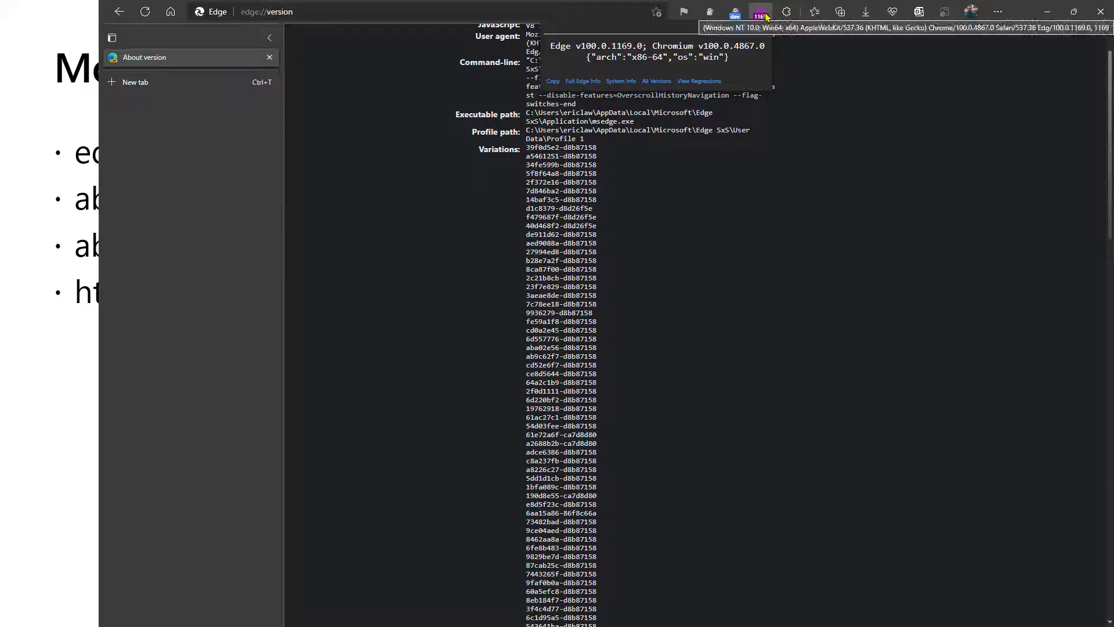
# Open the full version info and scroll down through Variations to the command-line variations string.
pyautogui.click(595, 81)
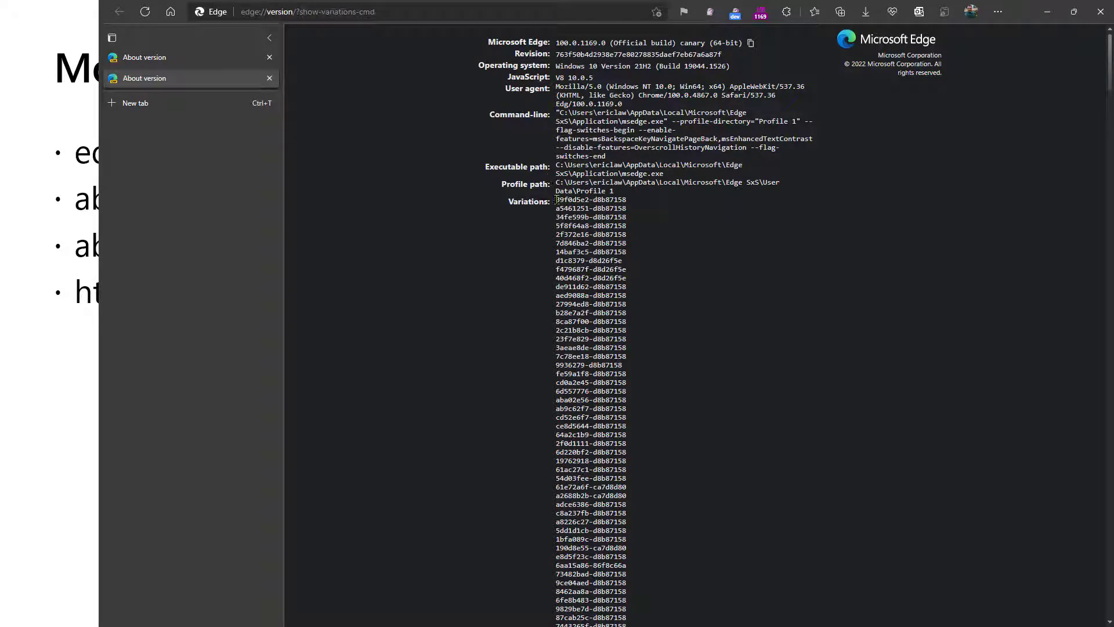
pyautogui.scroll(-2, 557, 199)
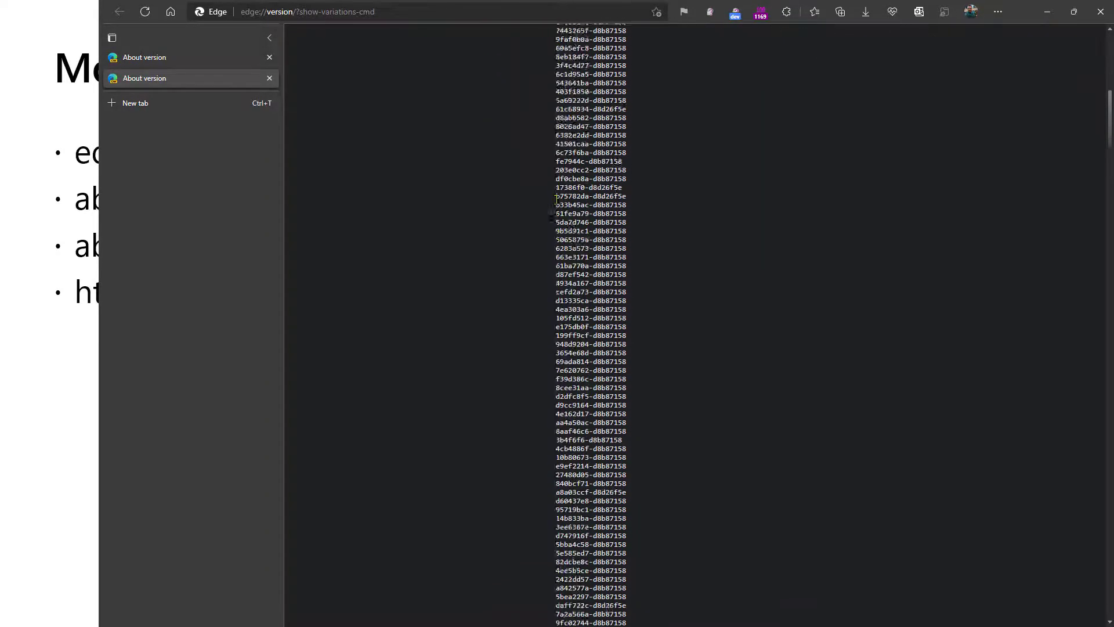
pyautogui.scroll(-15, 556, 200)
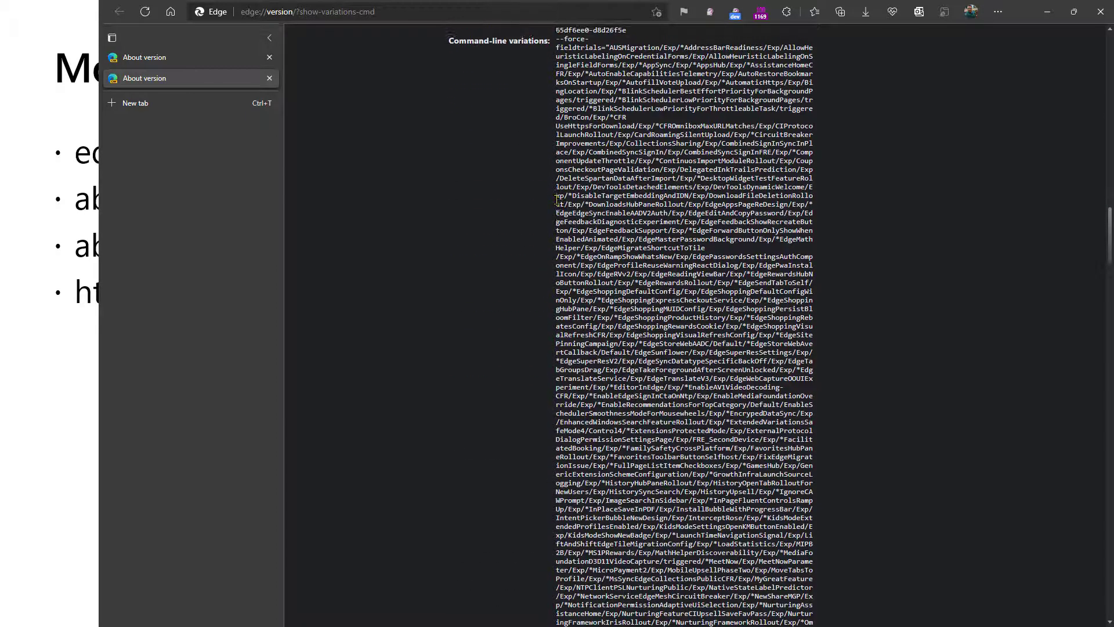
pyautogui.scroll(-1, 556, 200)
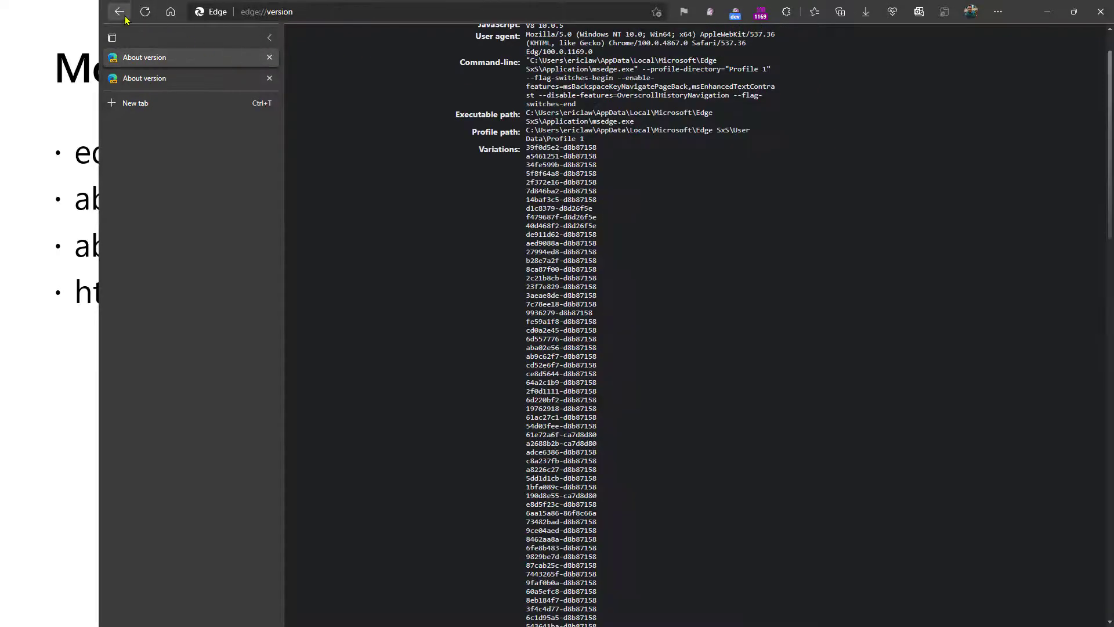
# Go back to the Edge URLs page and copy the edge://crash/ address.
pyautogui.rightClick(125, 19)
pyautogui.click(132, 30)
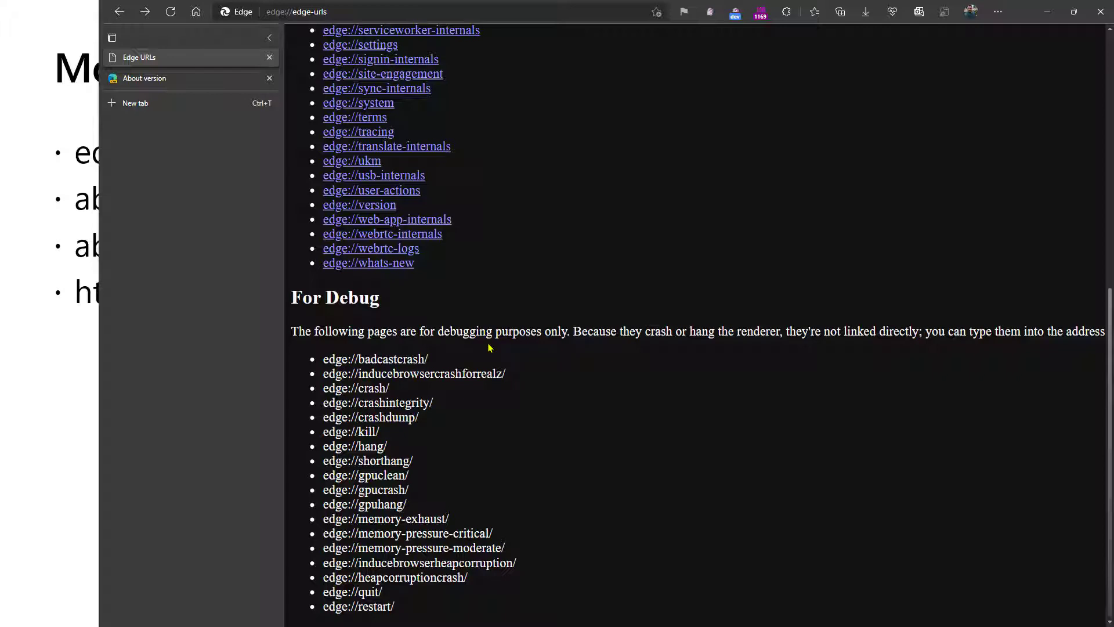
pyautogui.doubleClick(369, 388)
pyautogui.tripleClick(370, 388)
pyautogui.rightClick(364, 384)
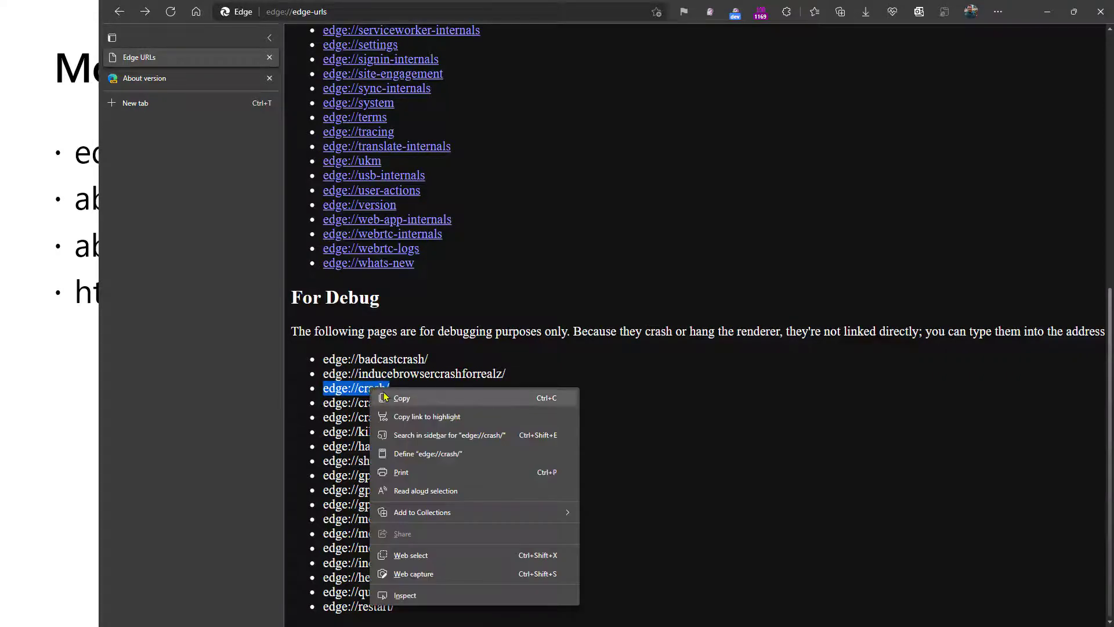
pyautogui.click(386, 394)
# Load edge://crash to crash the tab, then enter edge://inducebrowsercrashforrealz without loading it.
pyautogui.click(342, 6)
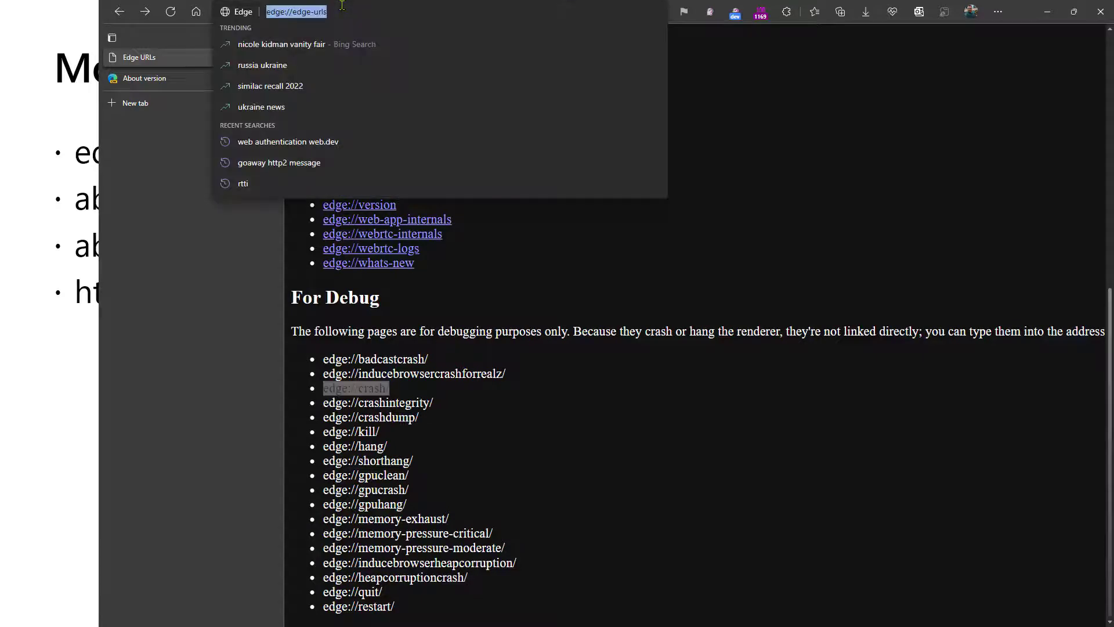
pyautogui.hotkey('ctrl', 'v')
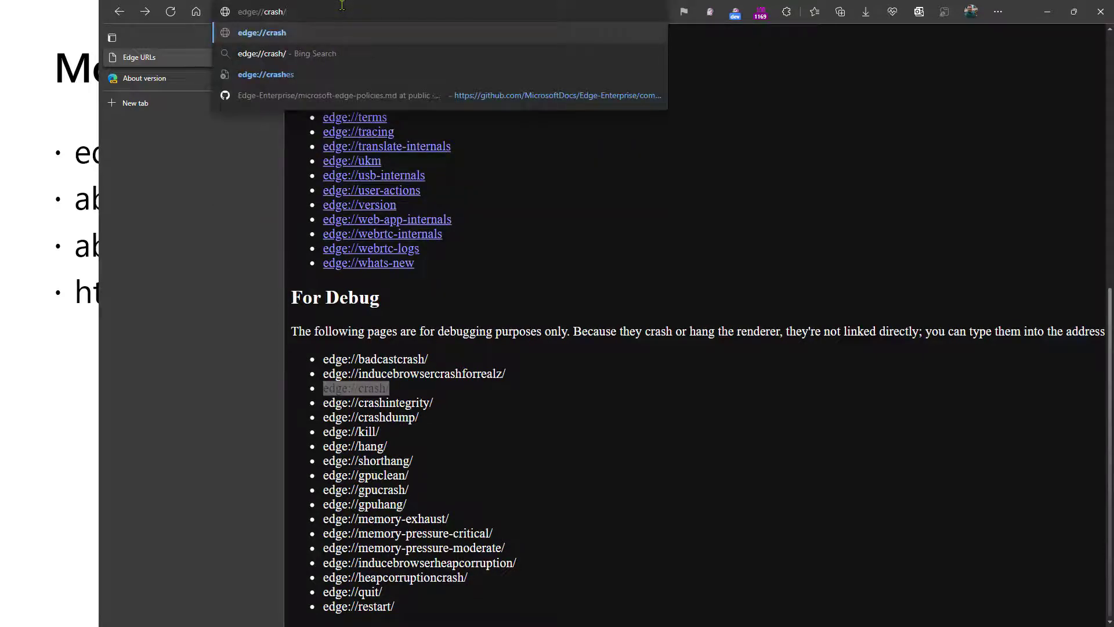
pyautogui.press('Return')
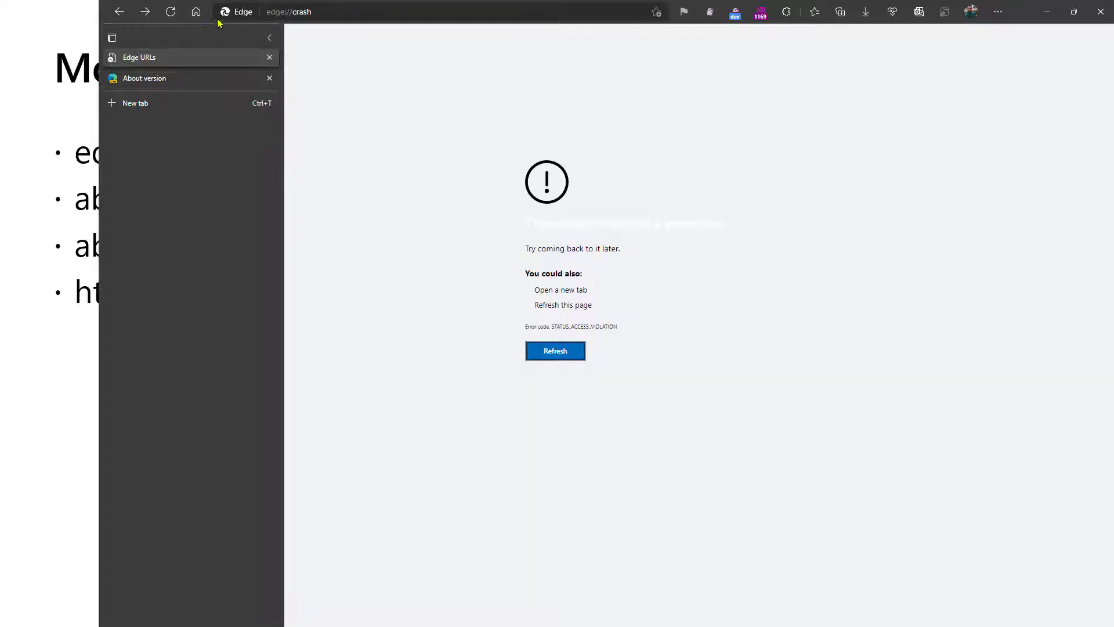
pyautogui.moveTo(293, 11); pyautogui.dragTo(323, 13)
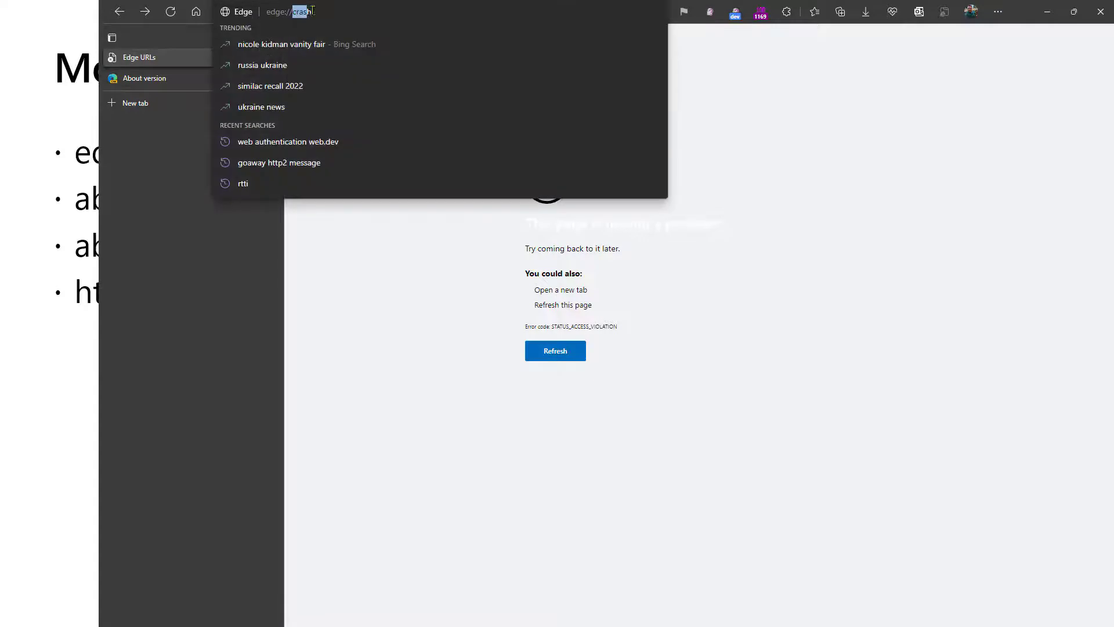
pyautogui.write('ind')
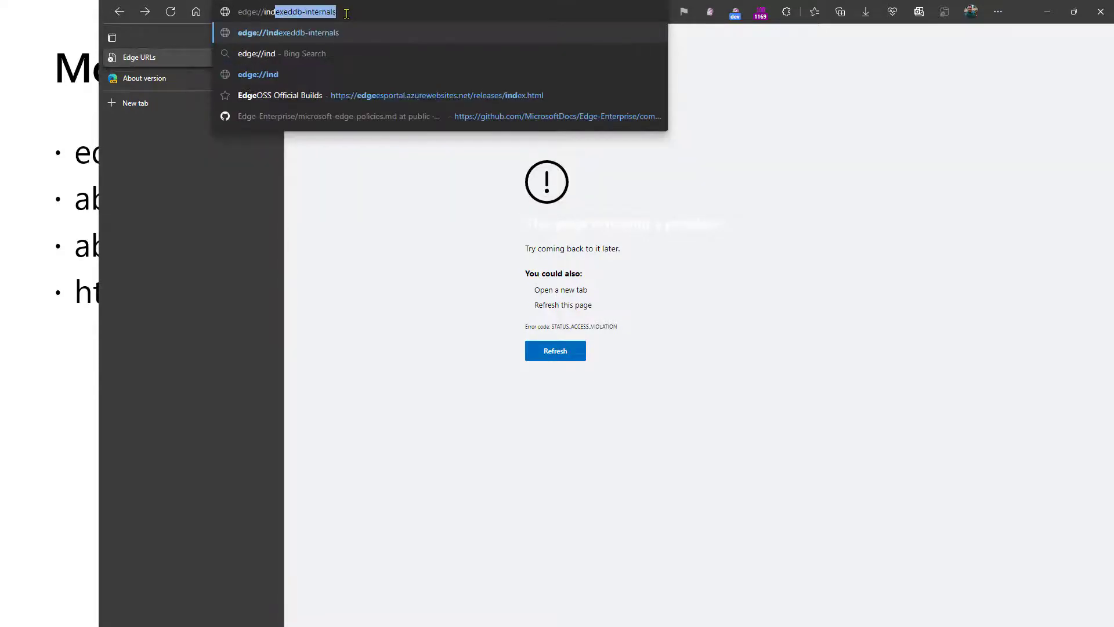
pyautogui.write('ucebrow')
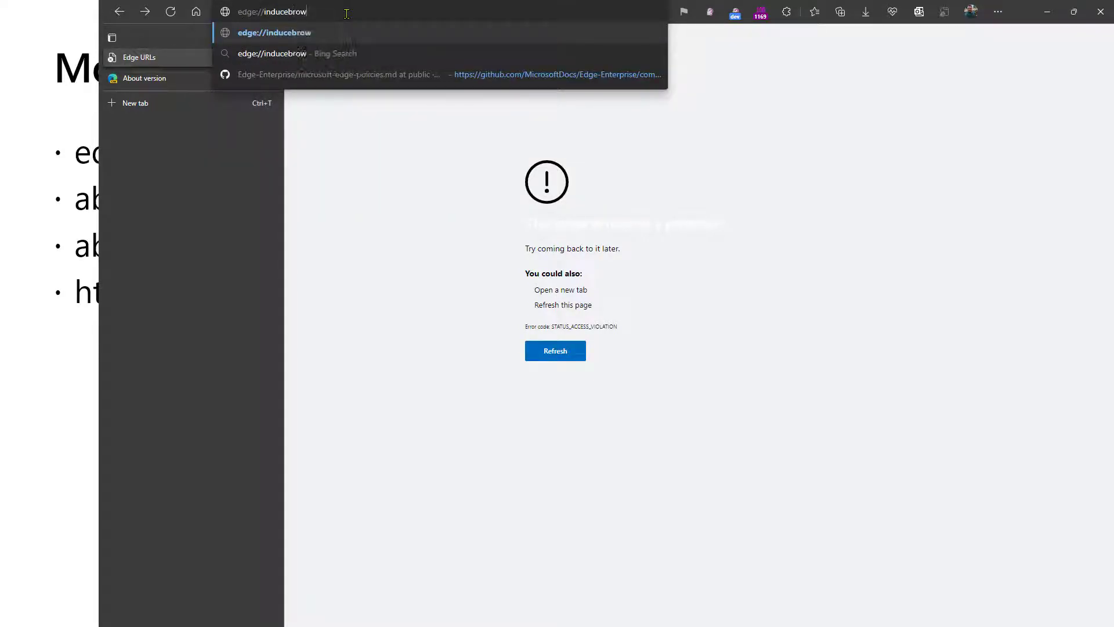
pyautogui.write('sercrashf')
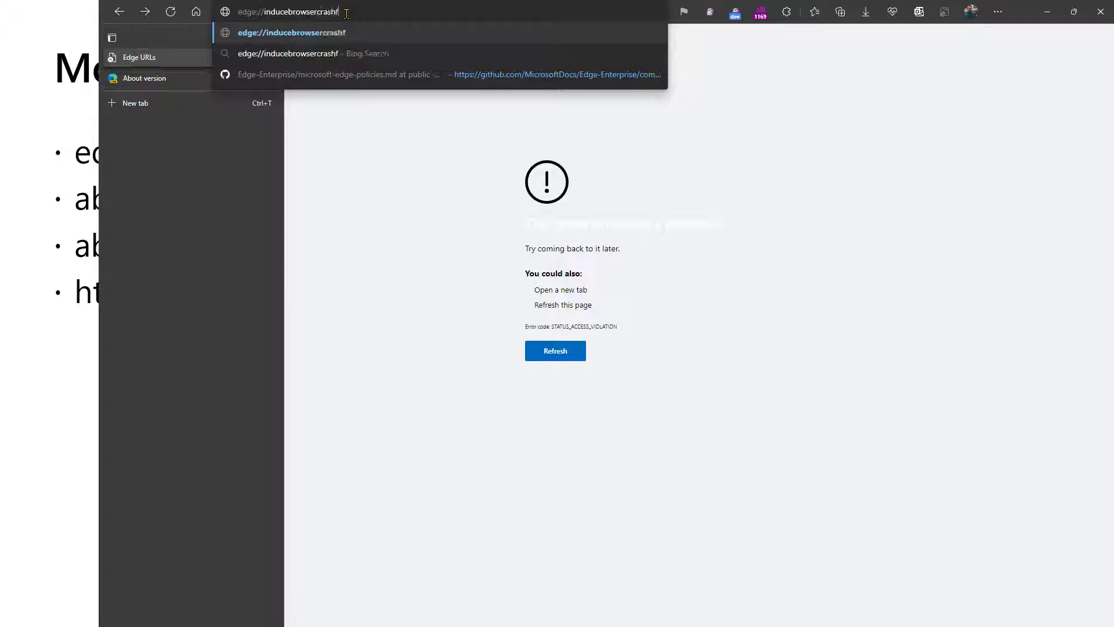
pyautogui.write('orrealz')
# Load edge://inducebrowsercrashforrealz to crash the whole browser.
pyautogui.press('Return')
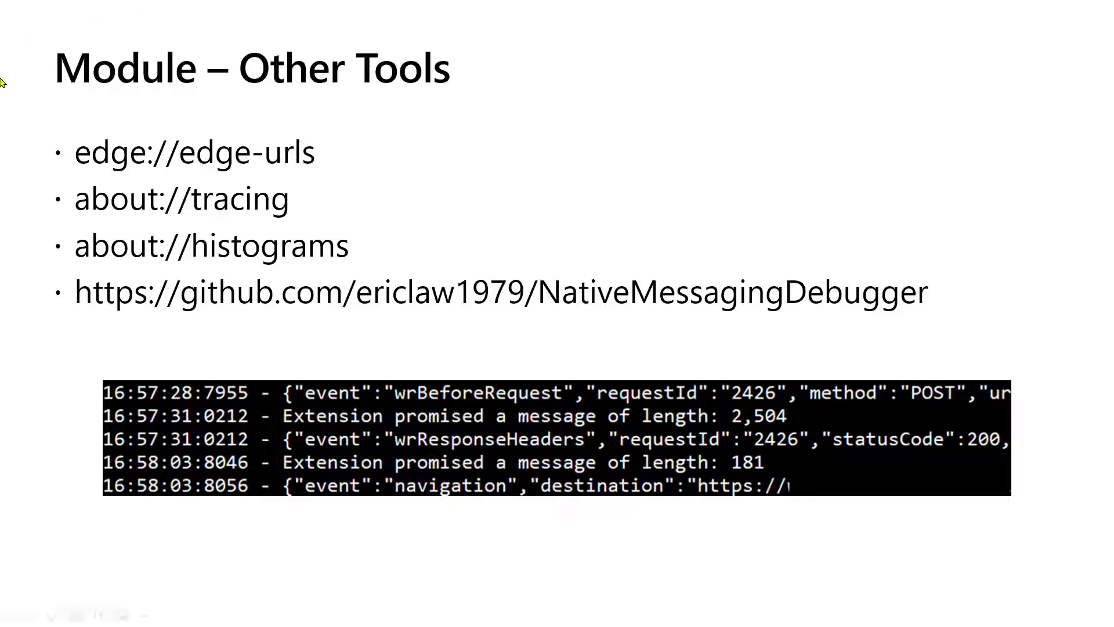
# Relaunch Edge, dismiss the restore-pages prompt, and open a window in the Ephemeral profile.
pyautogui.press('super')
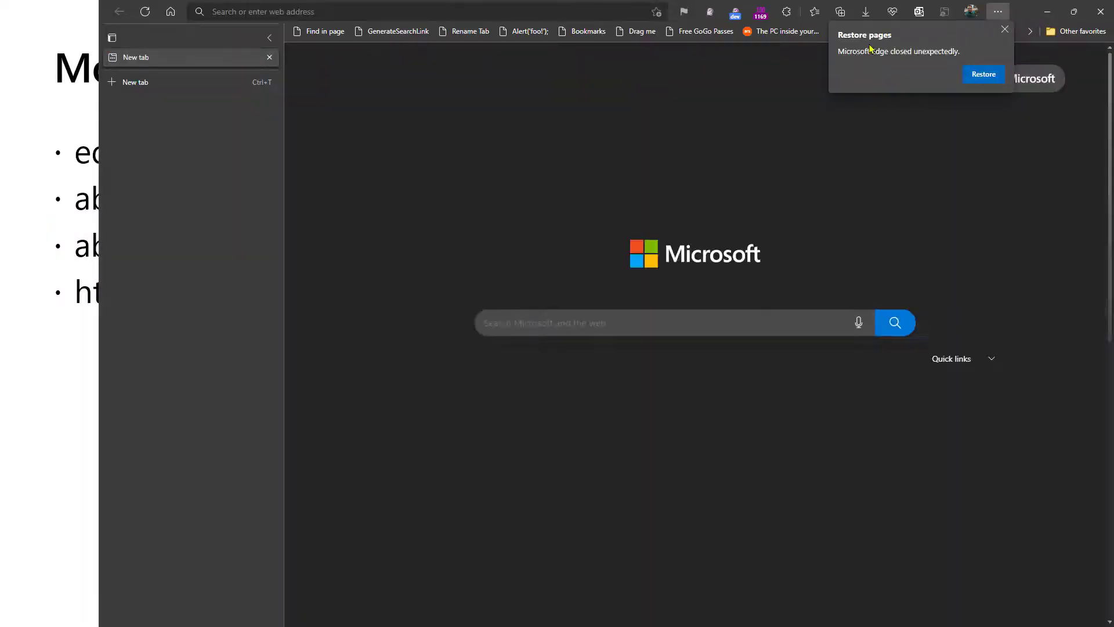
pyautogui.click(1006, 33)
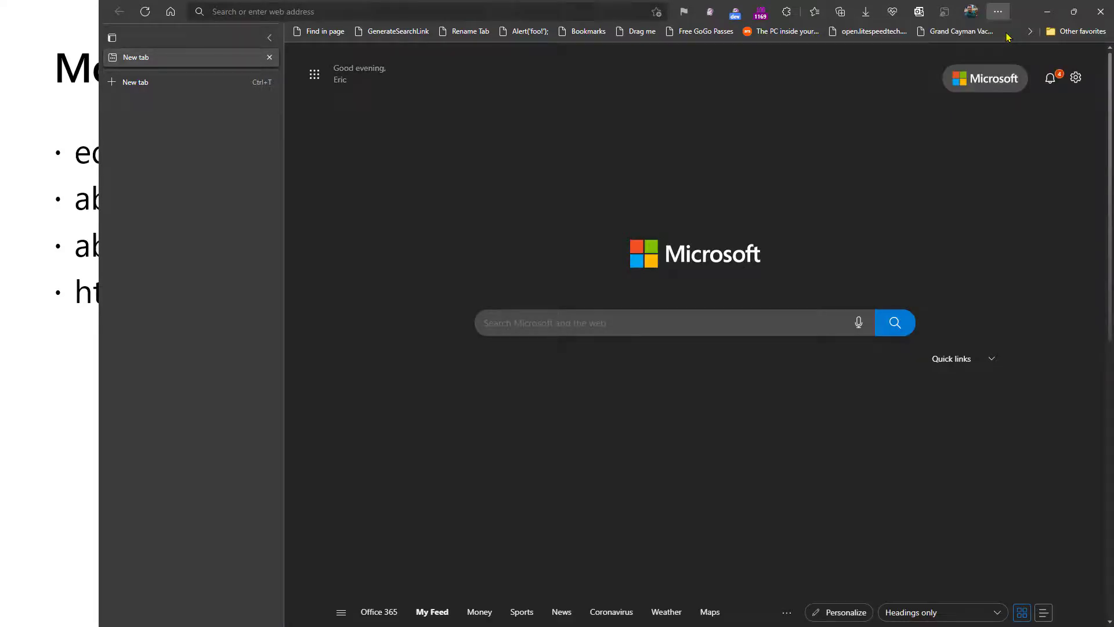
pyautogui.click(973, 12)
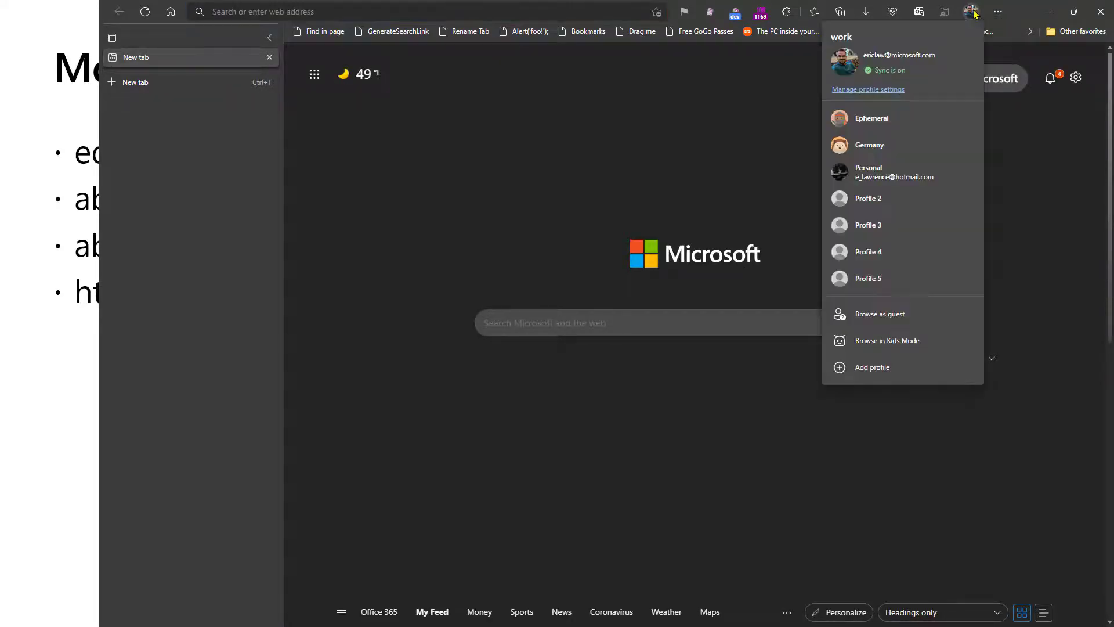
pyautogui.click(913, 119)
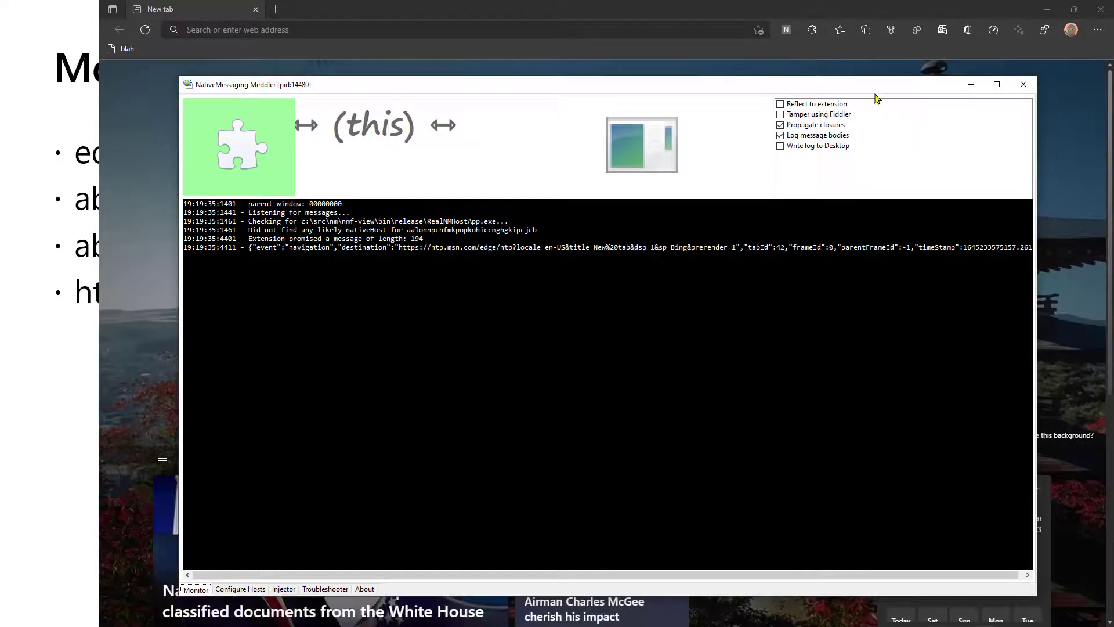
# Drag the NativeMessaging Meddler window to the upper left of the screen.
pyautogui.moveTo(871, 87); pyautogui.dragTo(707, 70)
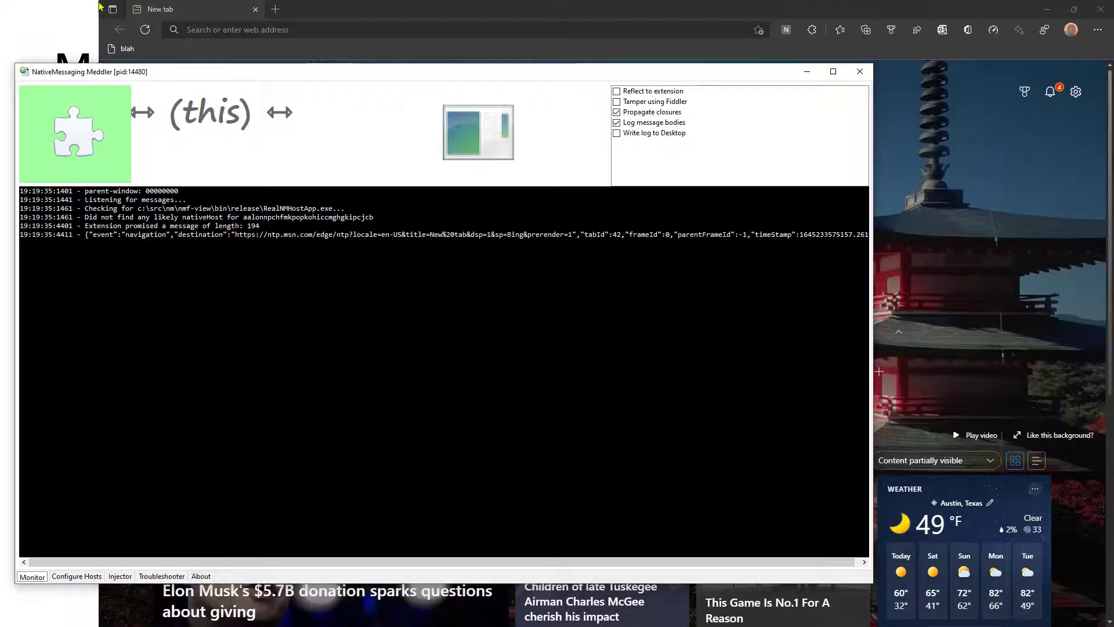
# Load example.com, then bring the Meddler log forward to see its navigation and webRequest events.
pyautogui.click(246, 32)
pyautogui.write('ex')
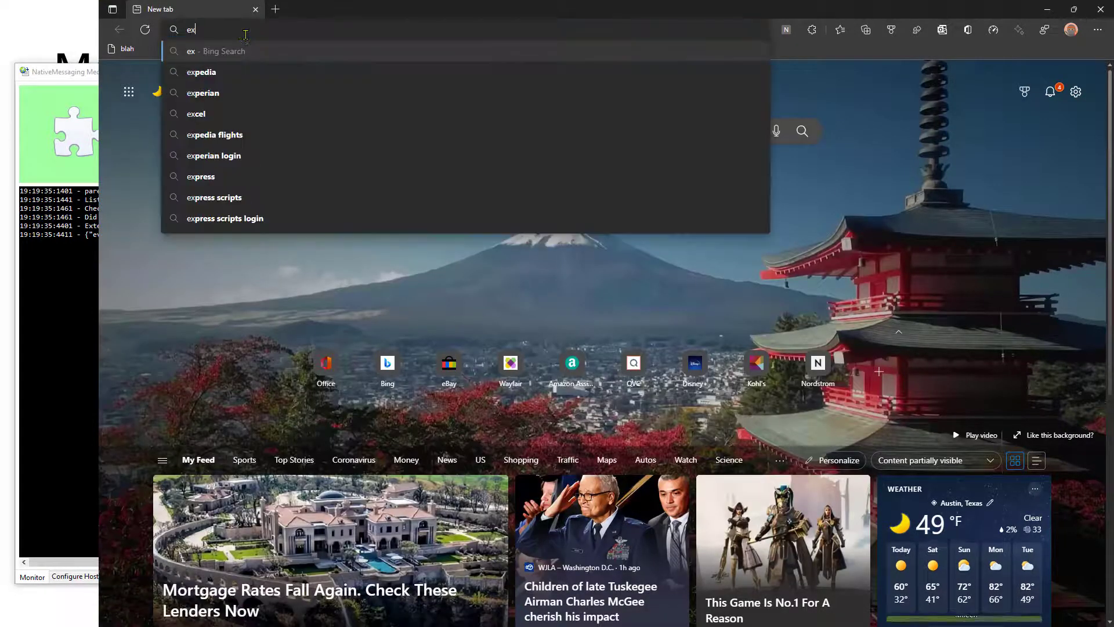
pyautogui.write('ample.com')
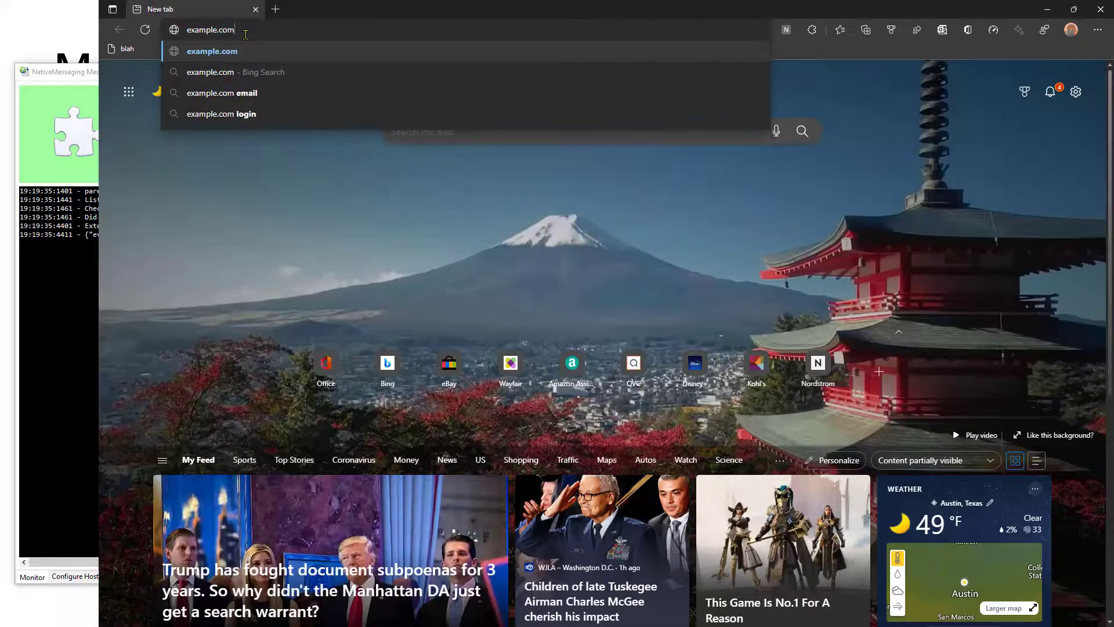
pyautogui.press('Return')
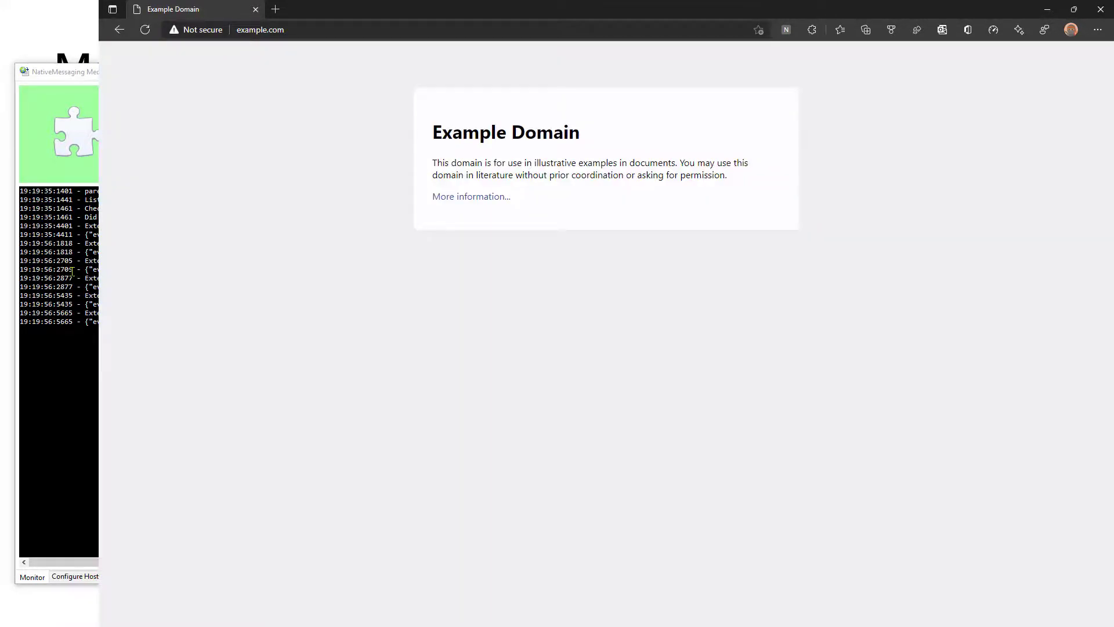
pyautogui.click(85, 267)
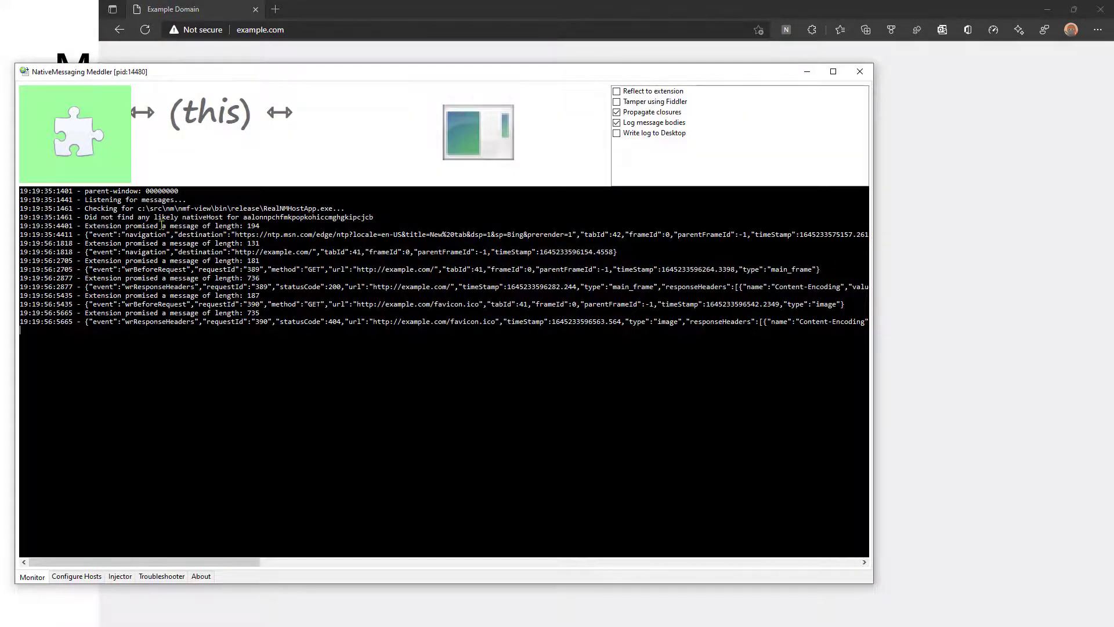
pyautogui.doubleClick(146, 236)
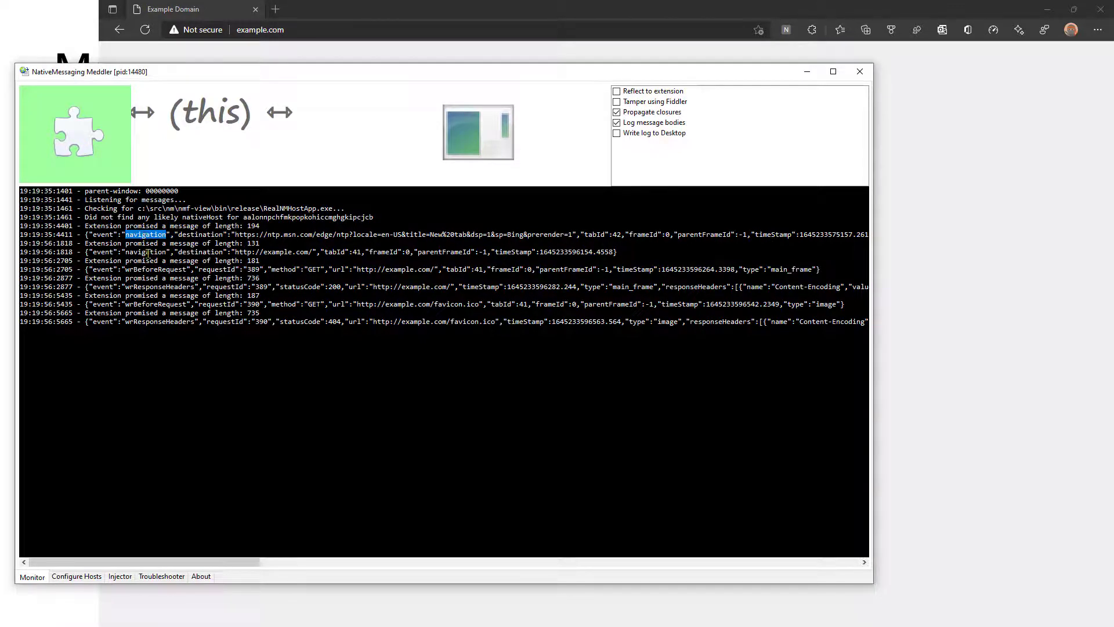
pyautogui.doubleClick(148, 270)
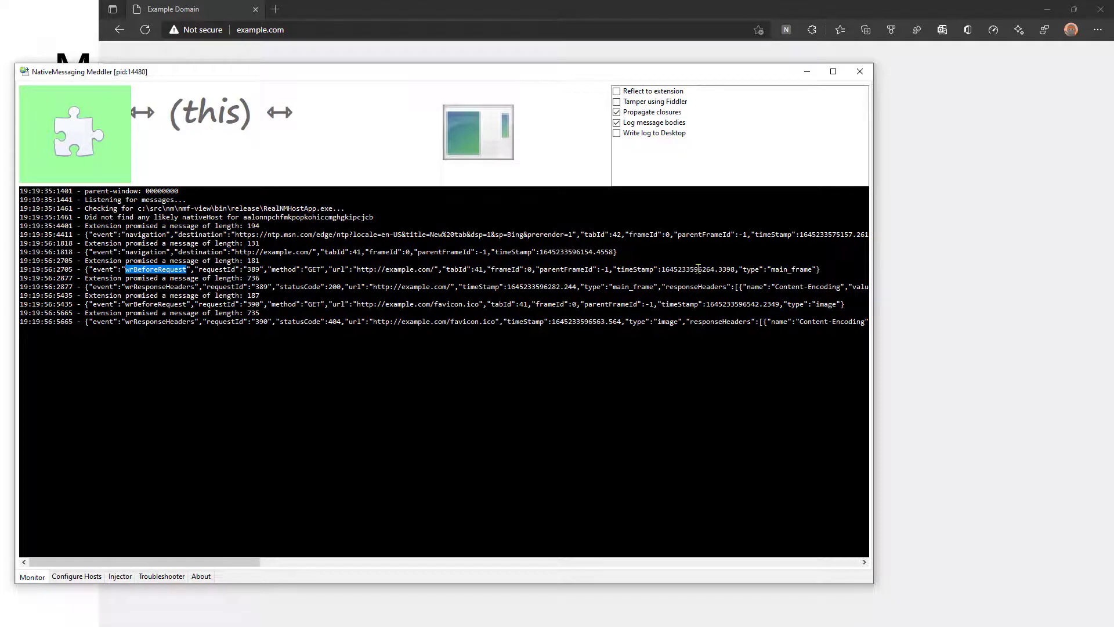
pyautogui.doubleClick(163, 287)
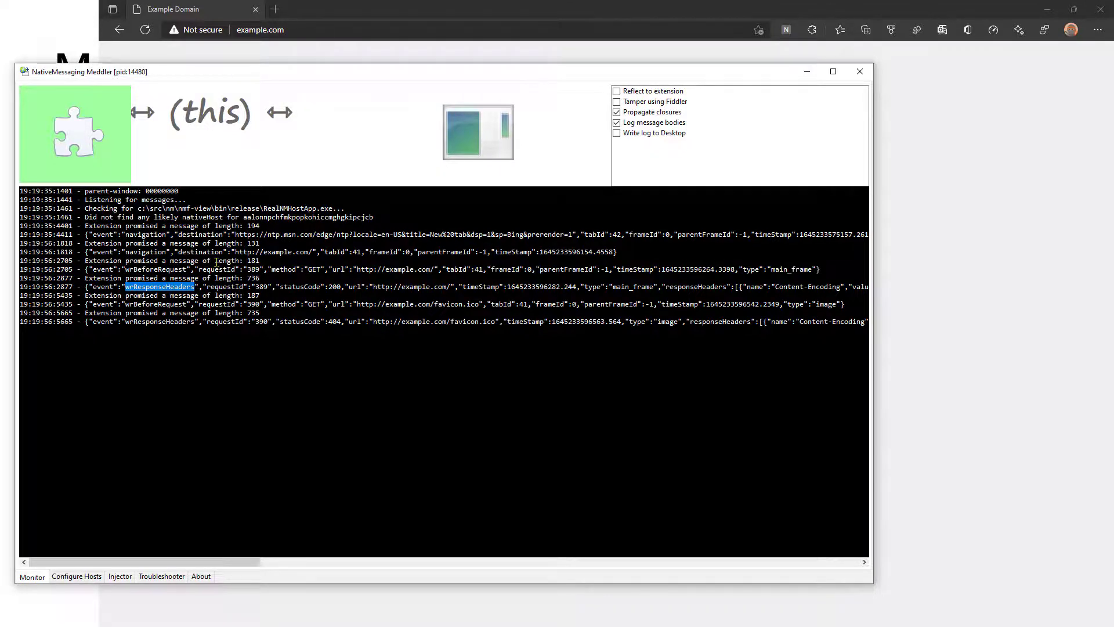
pyautogui.tripleClick(130, 252)
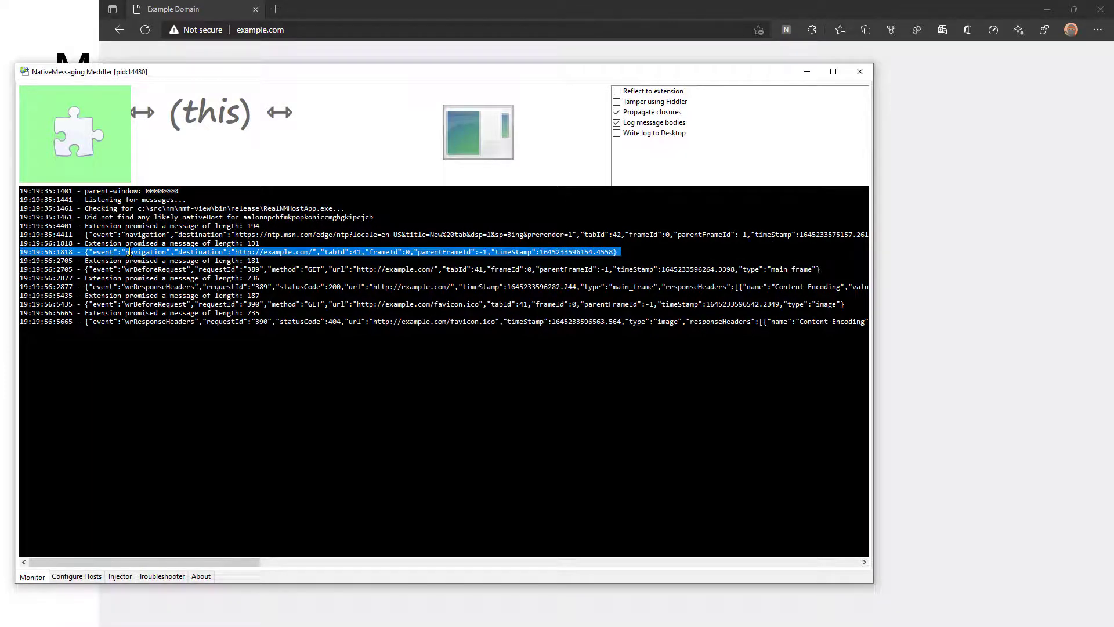